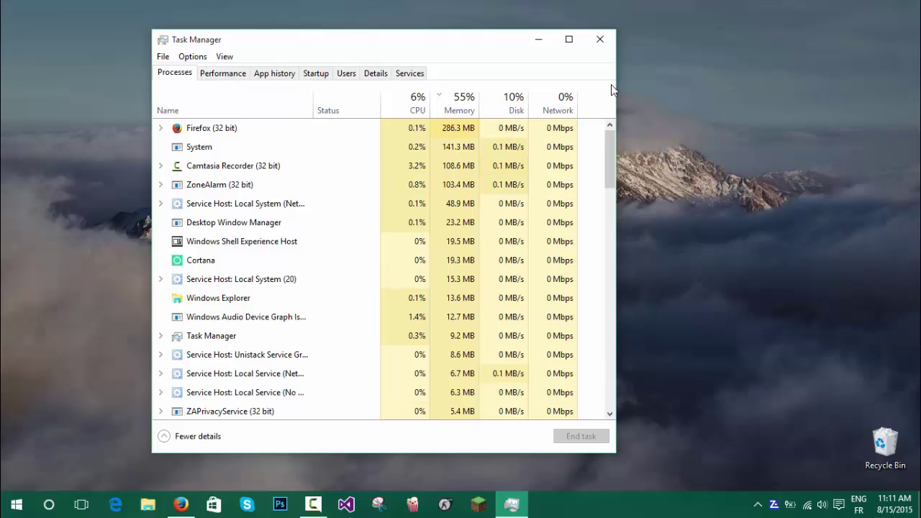
Step: Close Task Manager and launch services.msc from the Run dialog
{"action": "left_click", "coordinate": [600, 39]}
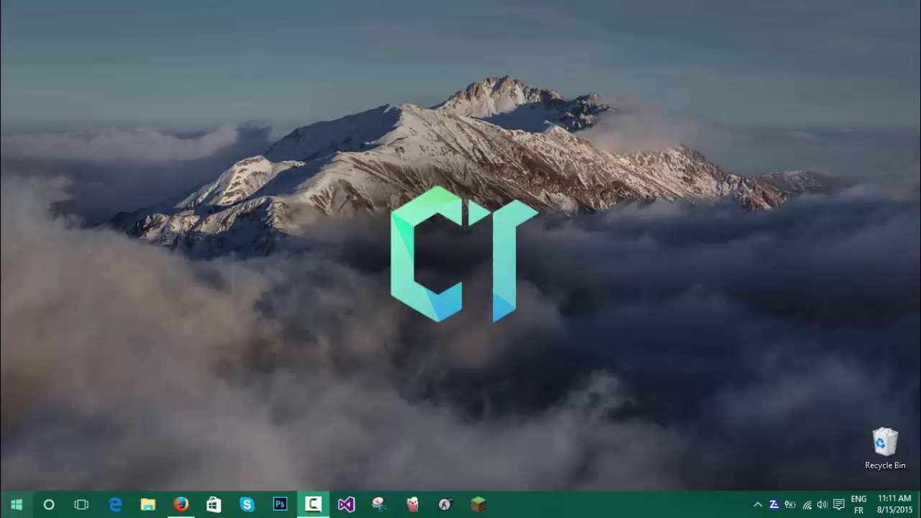
{"action": "right_click", "coordinate": [12, 509]}
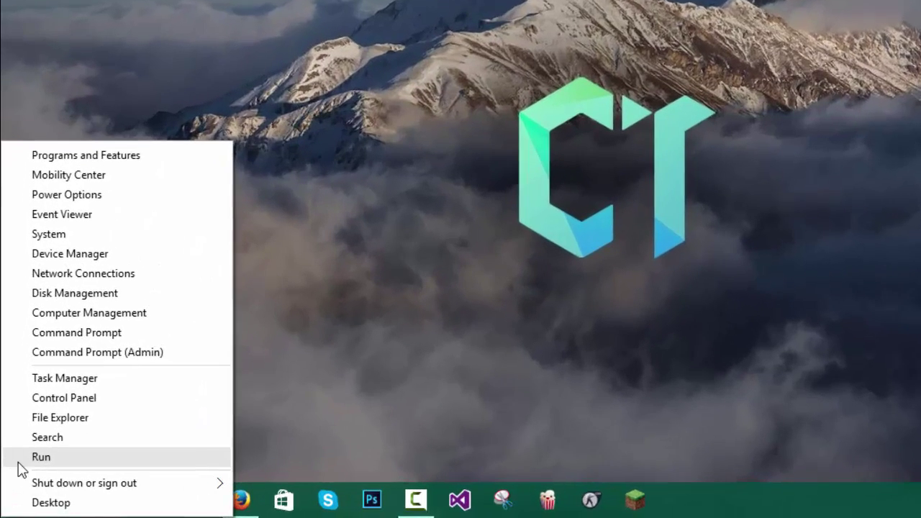
{"action": "left_click", "coordinate": [19, 461]}
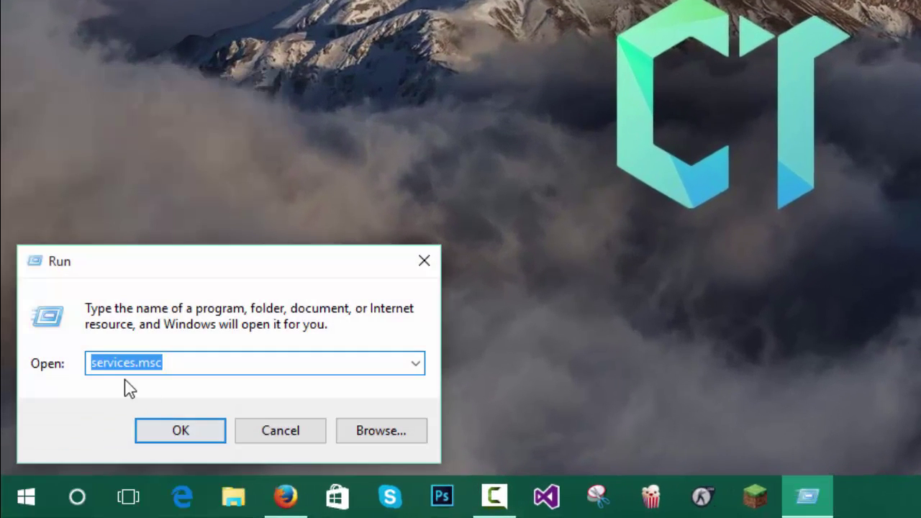
{"action": "left_click", "coordinate": [170, 364]}
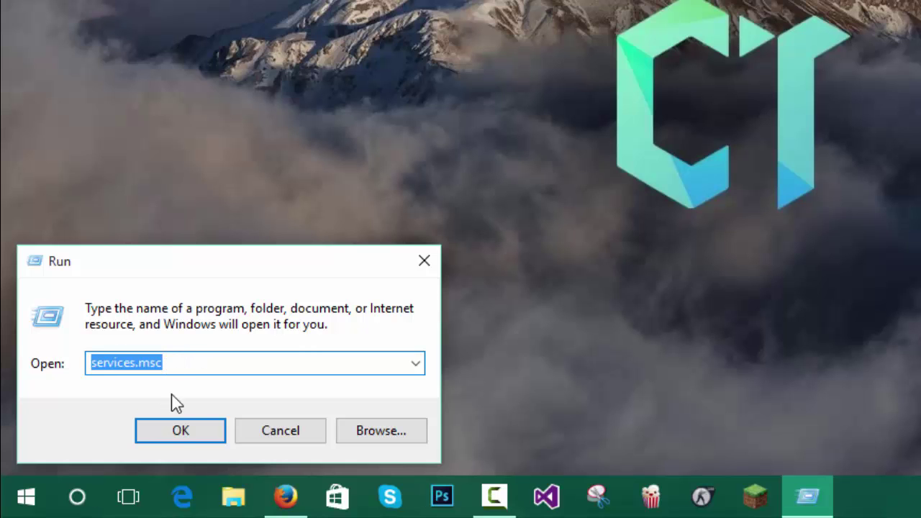
{"action": "left_click", "coordinate": [179, 432]}
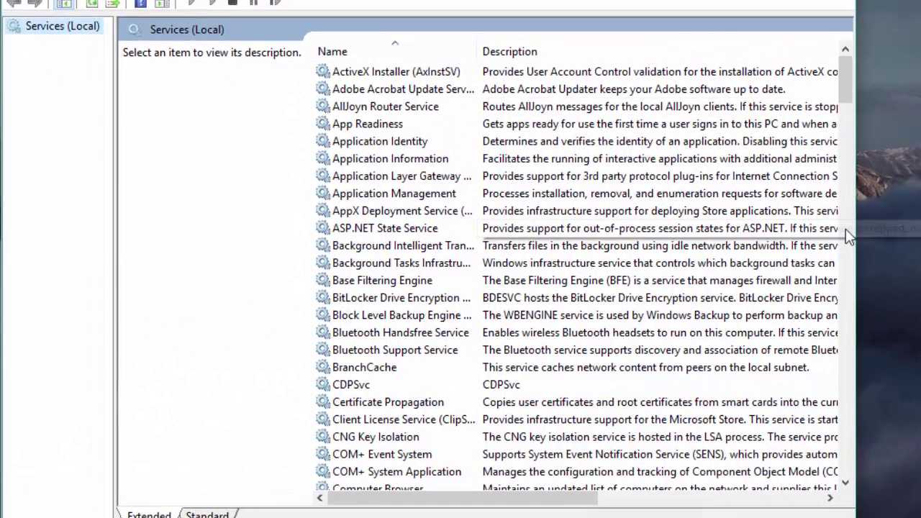
Step: Maximize the Services window and select the Windows Search entry further down the list
{"action": "left_click_drag", "start_coordinate": [855, 229], "coordinate": [891, 228]}
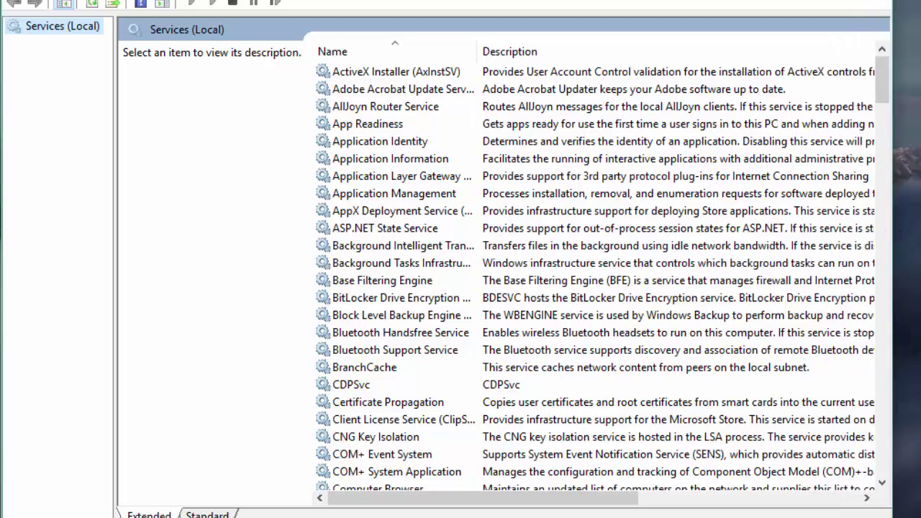
{"action": "key", "text": "super+Up"}
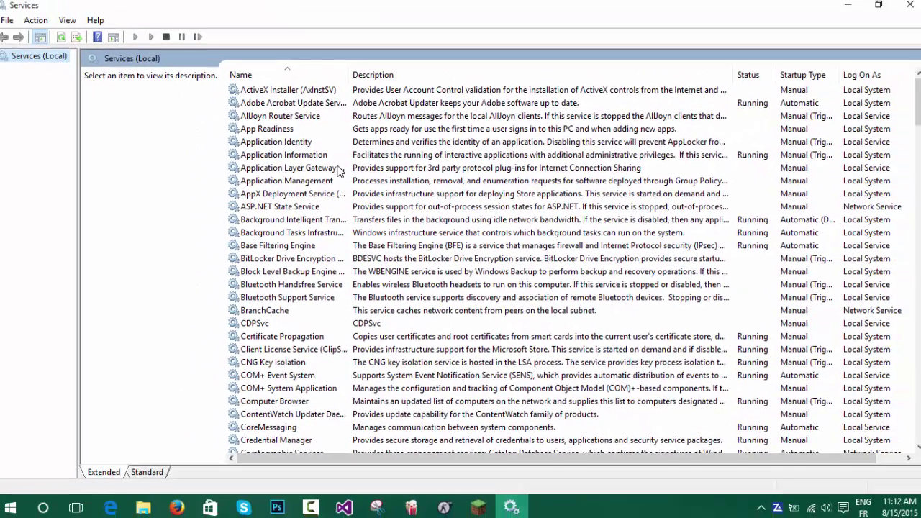
{"action": "scroll", "coordinate": [360, 190], "scroll_direction": "down", "scroll_amount": 7}
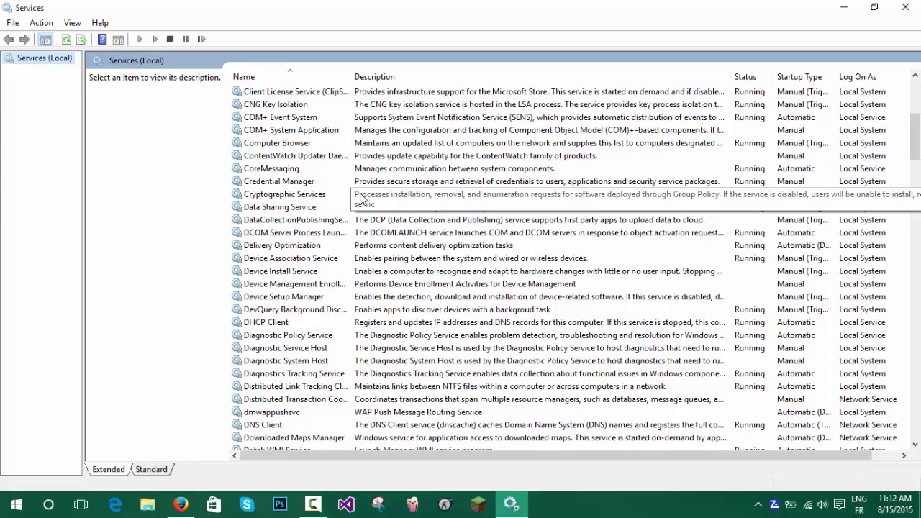
{"action": "scroll", "coordinate": [362, 198], "scroll_direction": "down", "scroll_amount": 20}
{"action": "scroll", "coordinate": [361, 198], "scroll_direction": "down", "scroll_amount": 20}
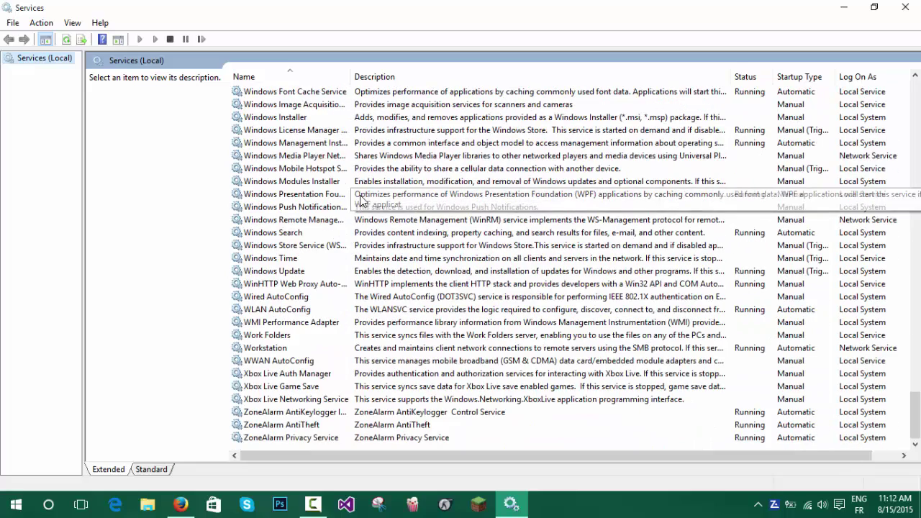
{"action": "left_click", "coordinate": [277, 233]}
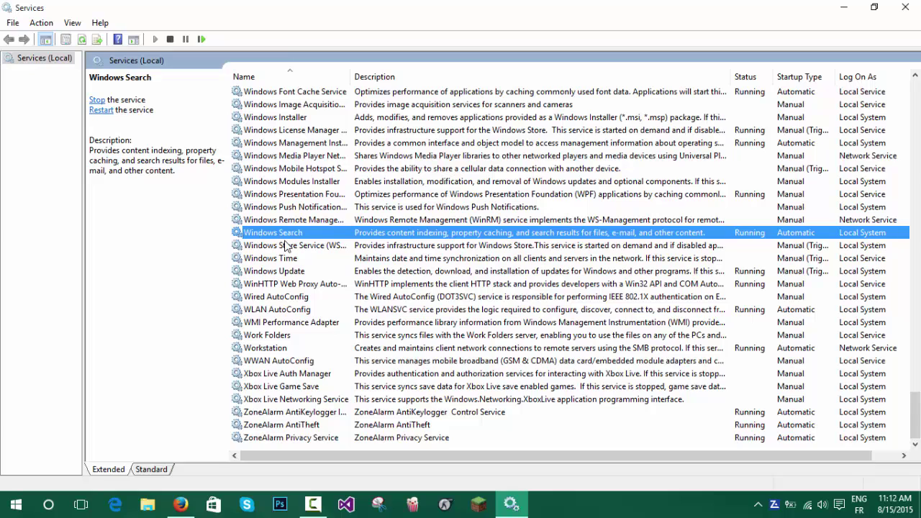
Step: Set Windows Search's startup type to Disabled, stop it, and apply the change
{"action": "double_click", "coordinate": [321, 238]}
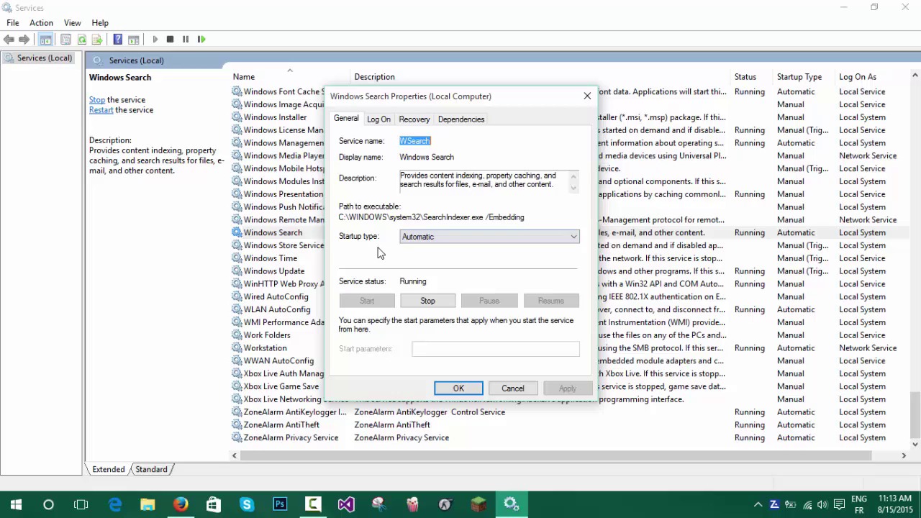
{"action": "left_click", "coordinate": [440, 236]}
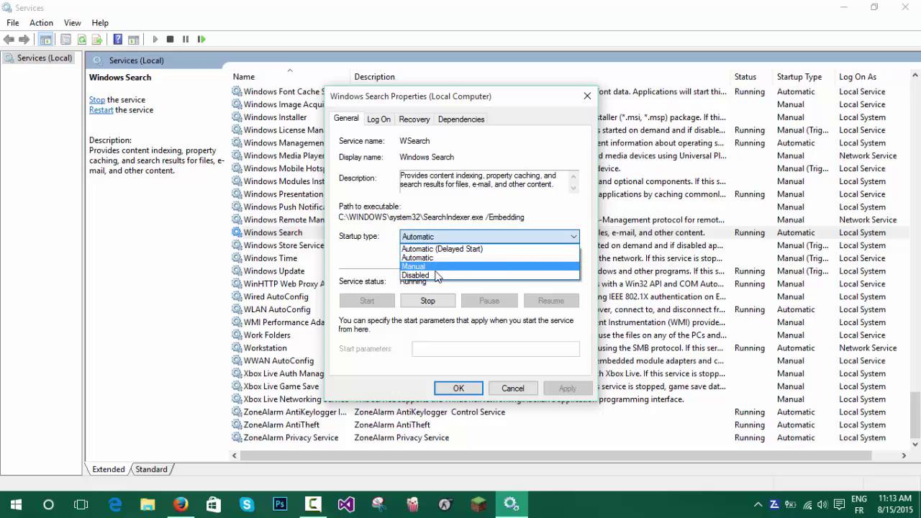
{"action": "left_click", "coordinate": [437, 274]}
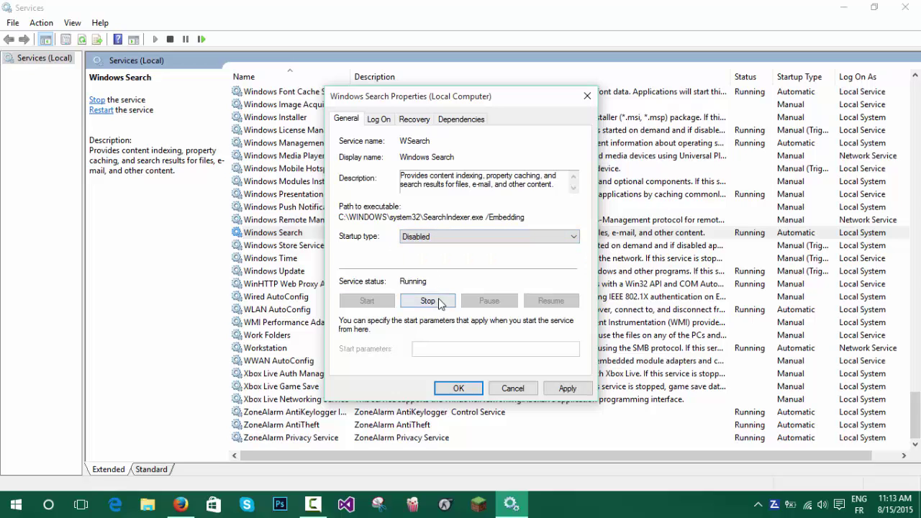
{"action": "left_click", "coordinate": [438, 302]}
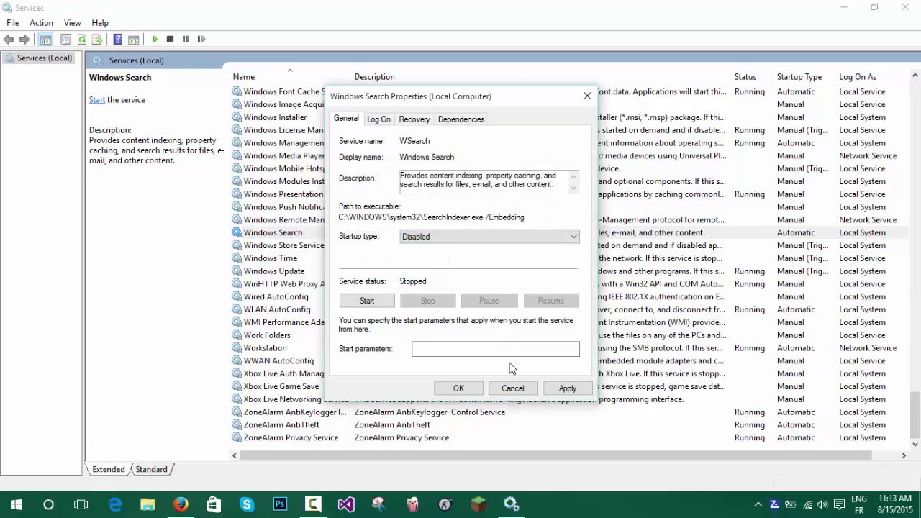
{"action": "left_click", "coordinate": [568, 389]}
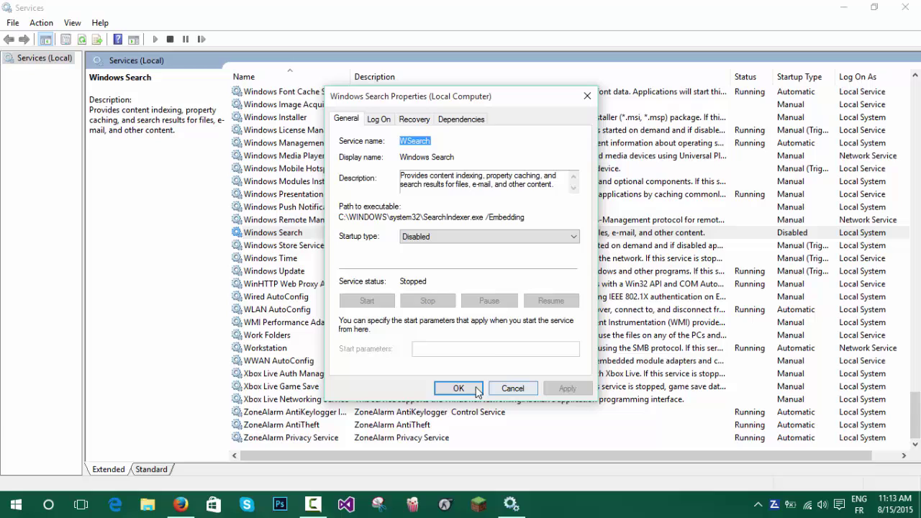
{"action": "left_click", "coordinate": [461, 389]}
{"action": "scroll", "coordinate": [281, 258], "scroll_direction": "up", "scroll_amount": 7}
{"action": "scroll", "coordinate": [280, 257], "scroll_direction": "up", "scroll_amount": 7}
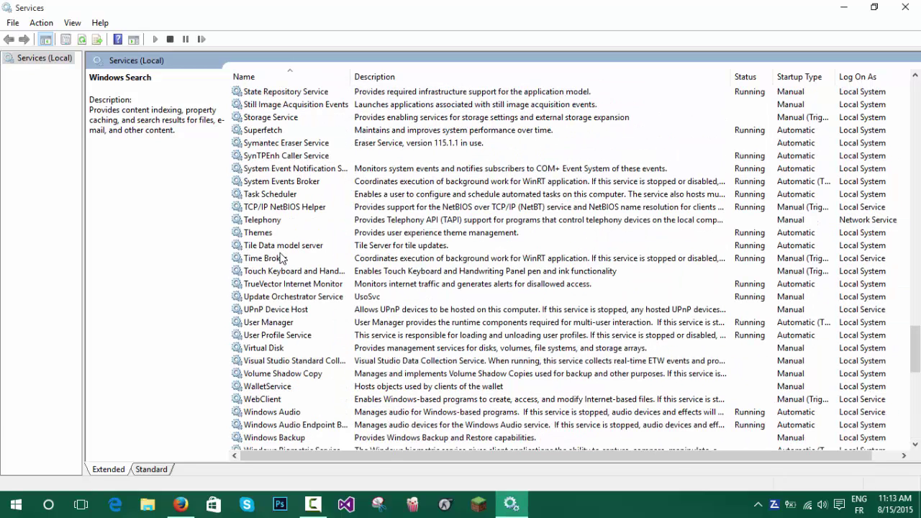
Step: Set Superfetch's startup type to Disabled, stop the service, and apply the change
{"action": "left_click", "coordinate": [275, 133]}
{"action": "double_click", "coordinate": [275, 131]}
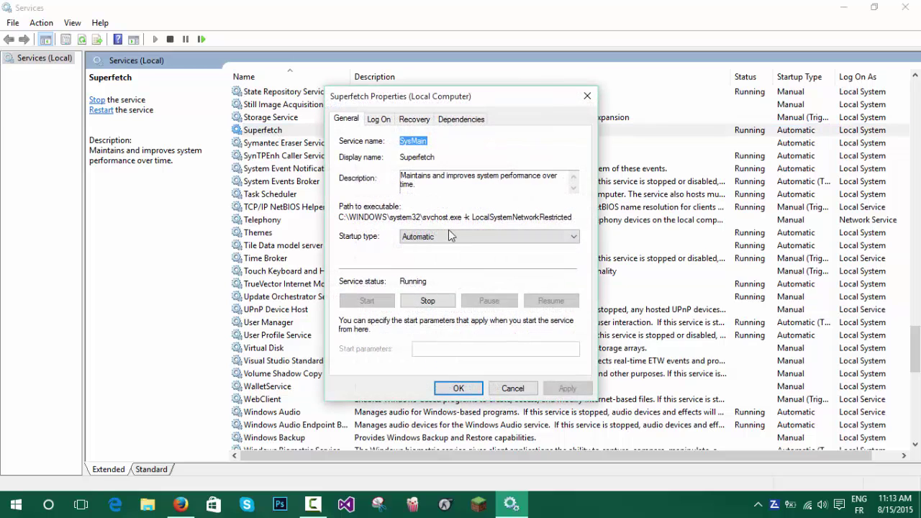
{"action": "left_click", "coordinate": [448, 236]}
{"action": "left_click", "coordinate": [444, 275]}
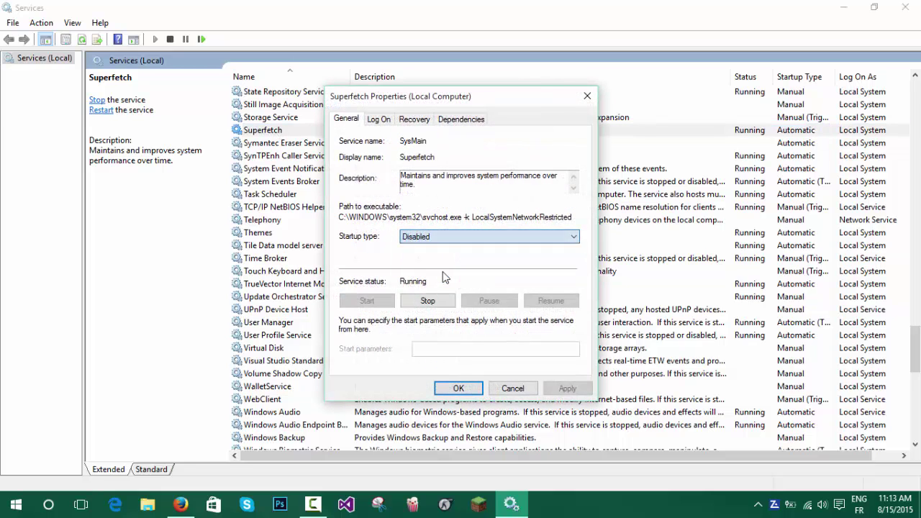
{"action": "left_click", "coordinate": [442, 302]}
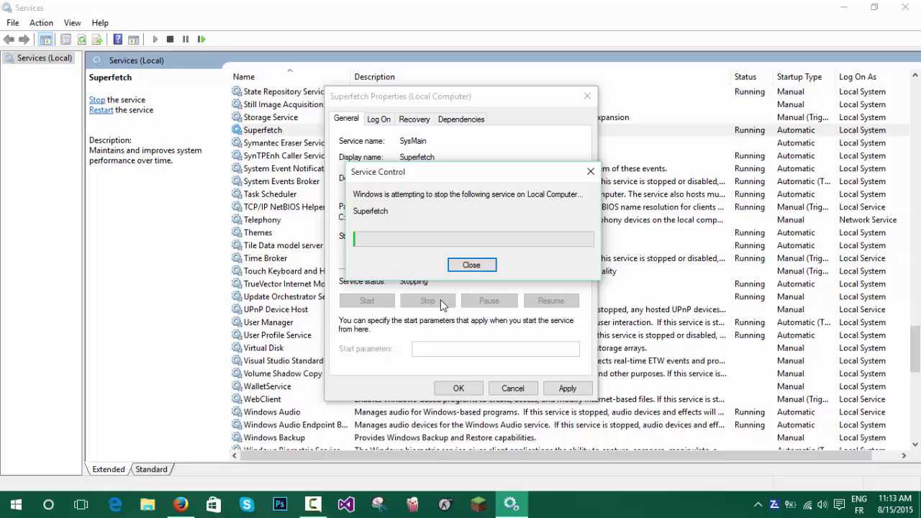
{"action": "left_click", "coordinate": [566, 388]}
{"action": "left_click", "coordinate": [461, 388]}
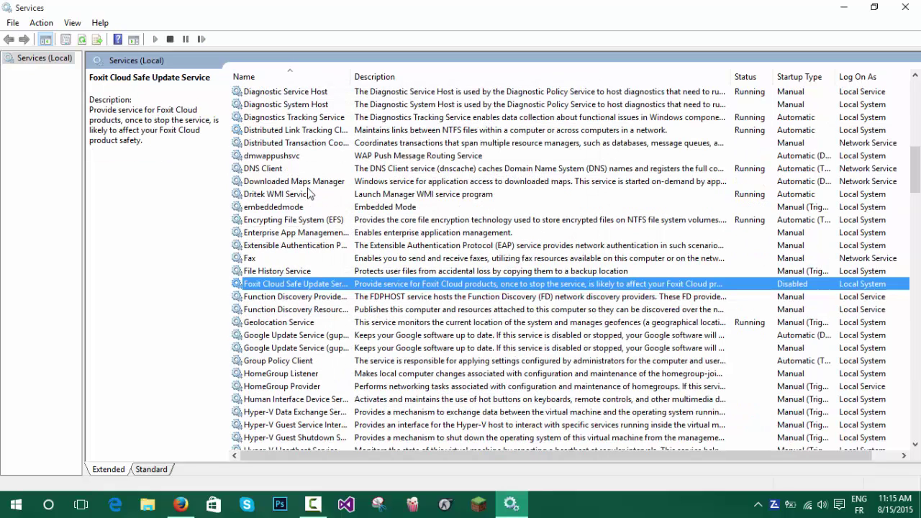
{"action": "scroll", "coordinate": [310, 195], "scroll_direction": "up", "scroll_amount": 8}
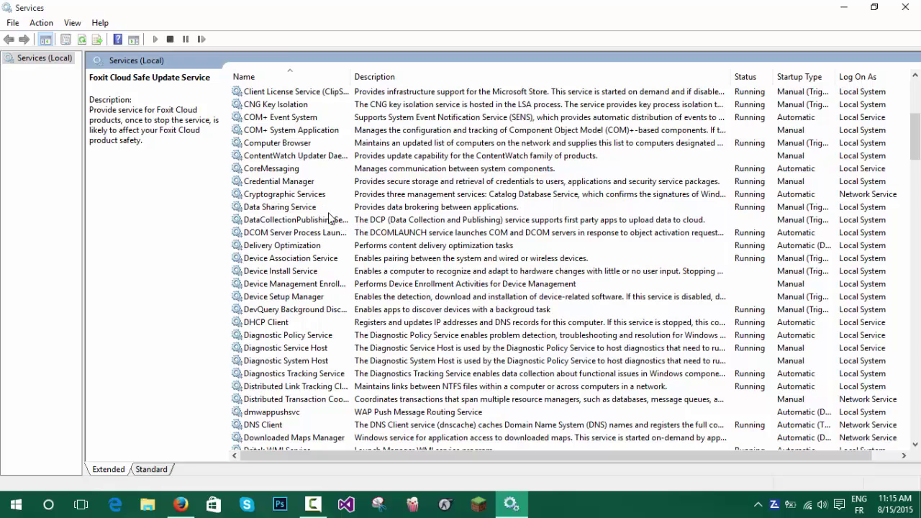
{"action": "scroll", "coordinate": [323, 297], "scroll_direction": "up", "scroll_amount": 7}
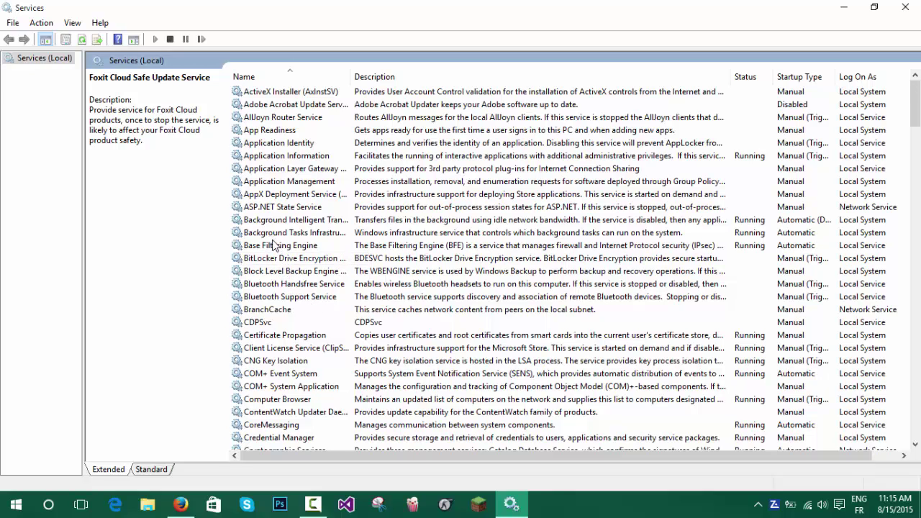
Step: Set Background Intelligent Transfer Service to Disabled, stop it, and apply the setting
{"action": "left_click", "coordinate": [333, 220]}
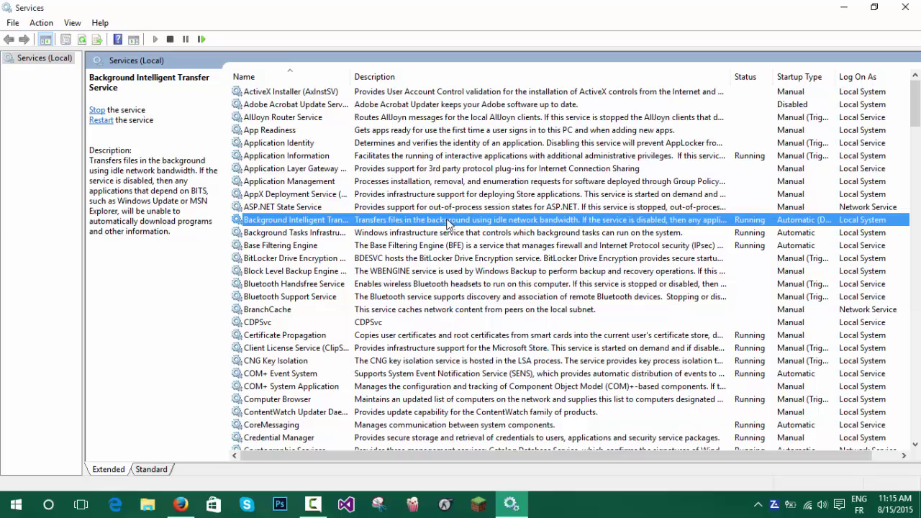
{"action": "double_click", "coordinate": [308, 225]}
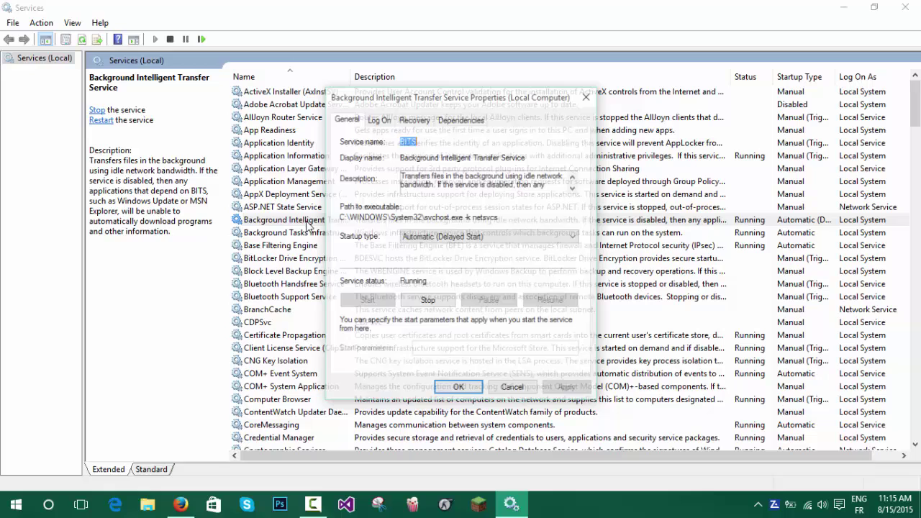
{"action": "left_click", "coordinate": [447, 237]}
{"action": "left_click", "coordinate": [440, 274]}
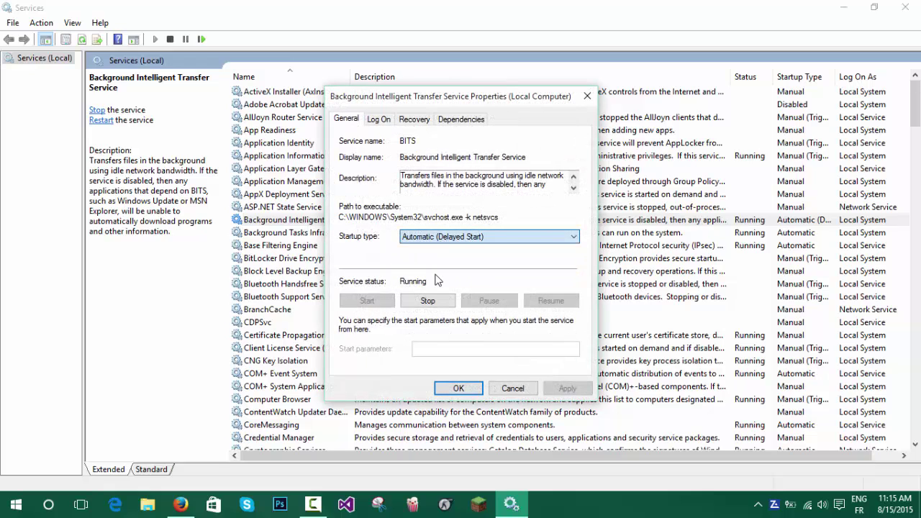
{"action": "left_click", "coordinate": [432, 300]}
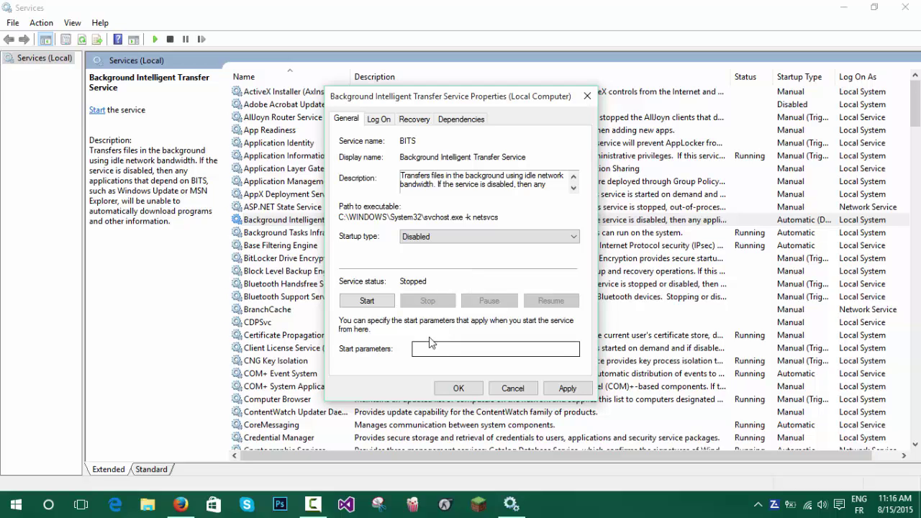
{"action": "left_click", "coordinate": [586, 389]}
Step: Close the BITS properties and scroll back up the services list
{"action": "left_click", "coordinate": [458, 389]}
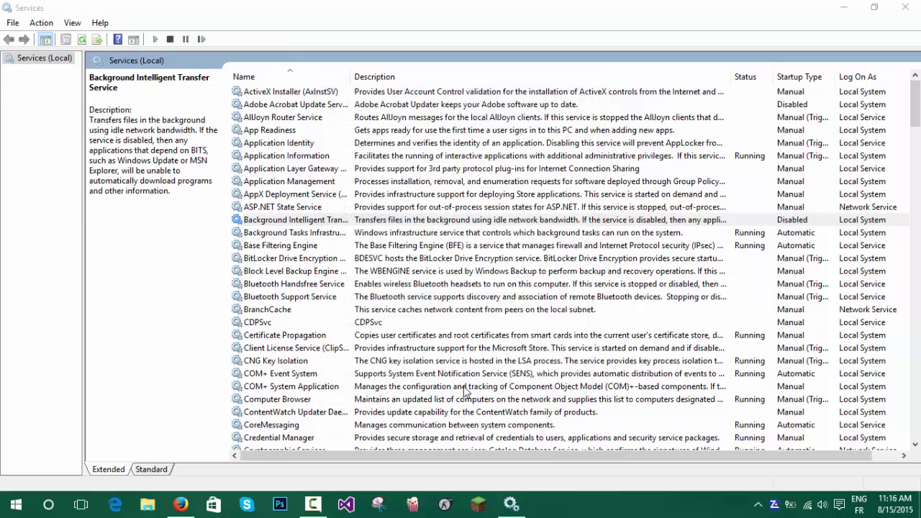
{"action": "scroll", "coordinate": [334, 209], "scroll_direction": "up", "scroll_amount": 6}
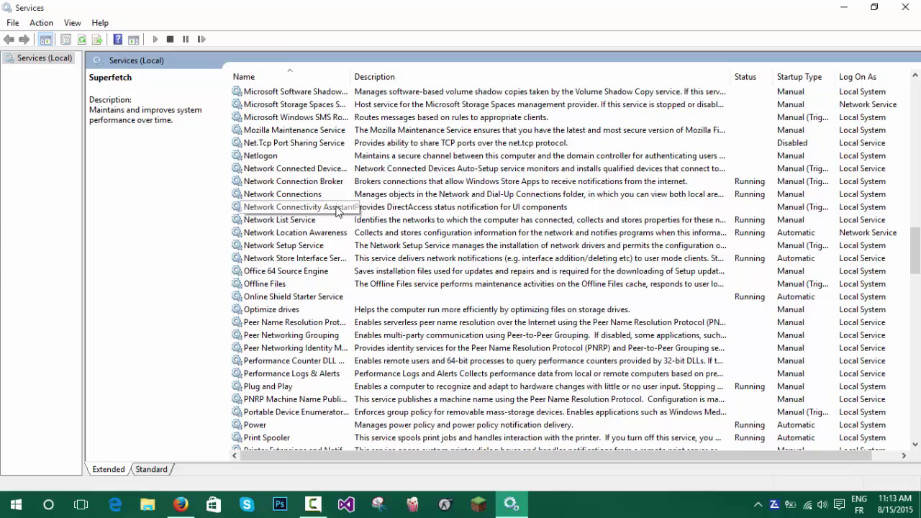
{"action": "scroll", "coordinate": [336, 209], "scroll_direction": "up", "scroll_amount": 15}
{"action": "scroll", "coordinate": [340, 210], "scroll_direction": "up", "scroll_amount": 15}
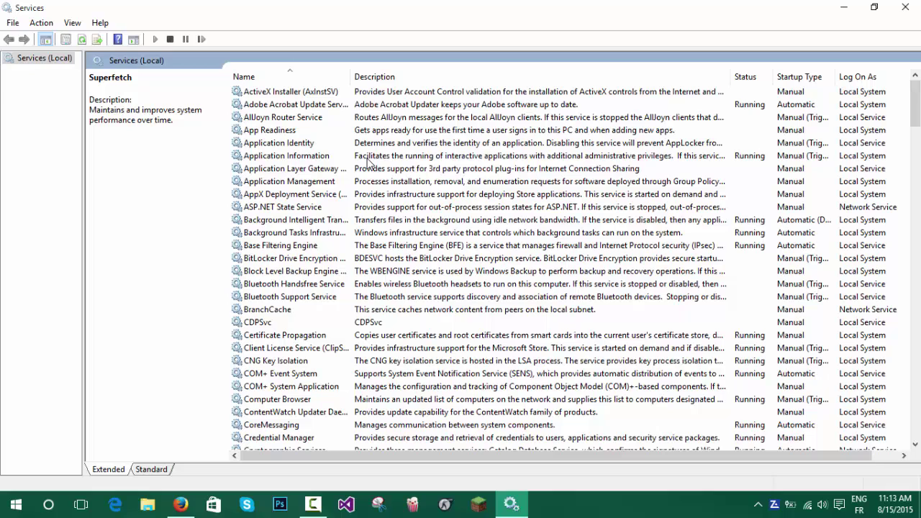
Step: Set Adobe Acrobat Update Service to Disabled, stop it, and apply the change
{"action": "left_click", "coordinate": [283, 107]}
{"action": "double_click", "coordinate": [305, 107]}
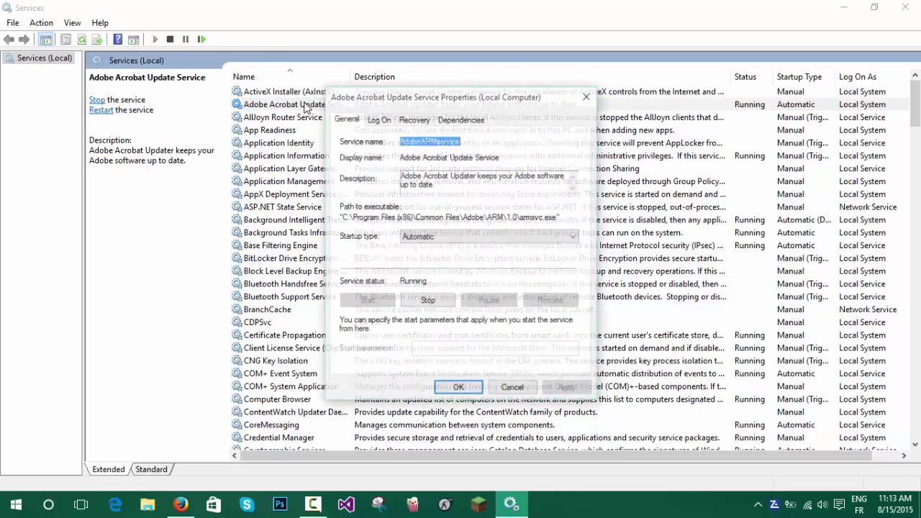
{"action": "left_click", "coordinate": [416, 239]}
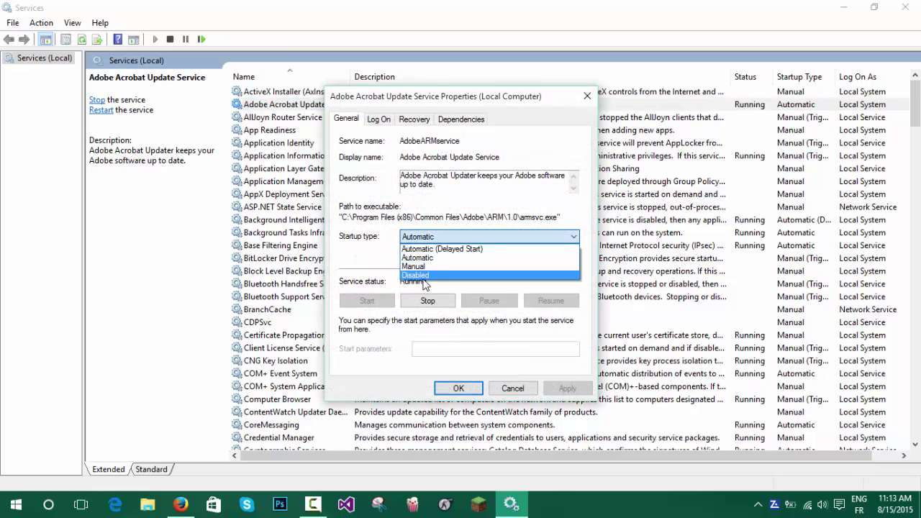
{"action": "left_click", "coordinate": [423, 278]}
{"action": "left_click", "coordinate": [428, 300]}
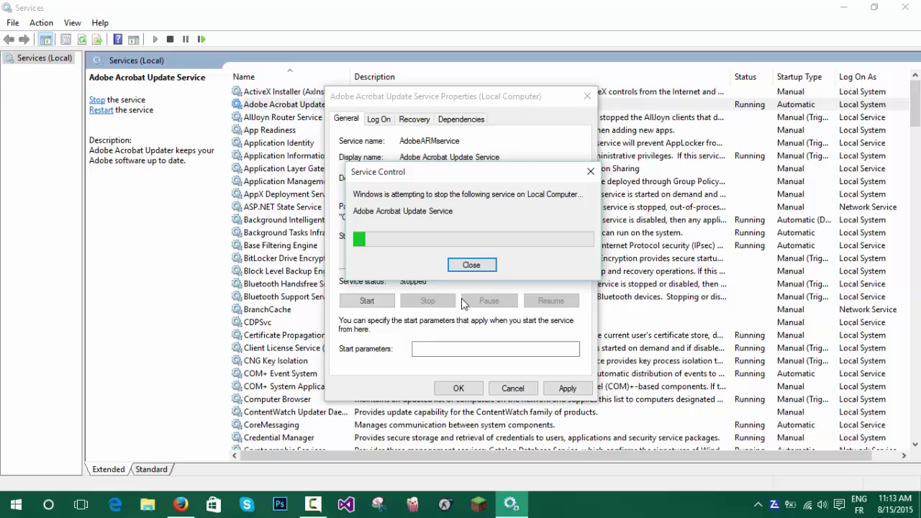
{"action": "left_click", "coordinate": [568, 389]}
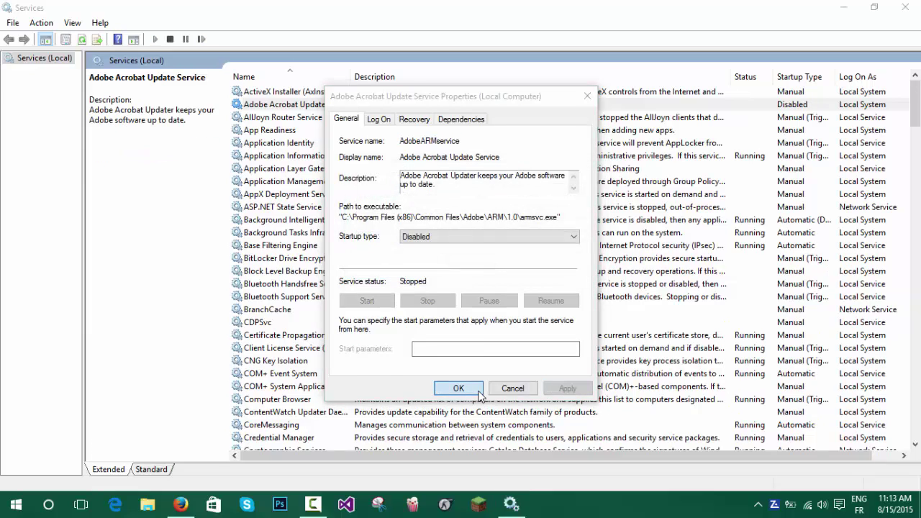
{"action": "left_click", "coordinate": [478, 392]}
Step: Scroll the services list to find and select Foxit Cloud Safe Update Service
{"action": "scroll", "coordinate": [356, 288], "scroll_direction": "down", "scroll_amount": 7}
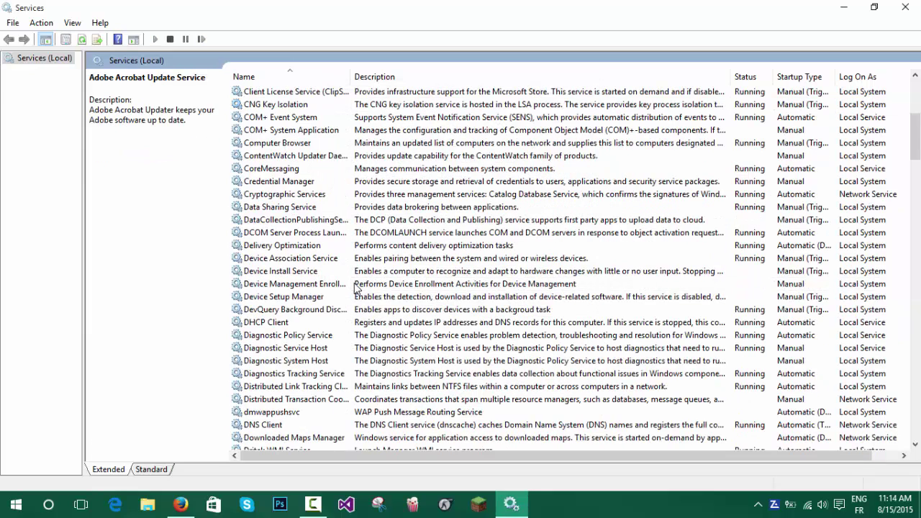
{"action": "scroll", "coordinate": [356, 287], "scroll_direction": "down", "scroll_amount": 7}
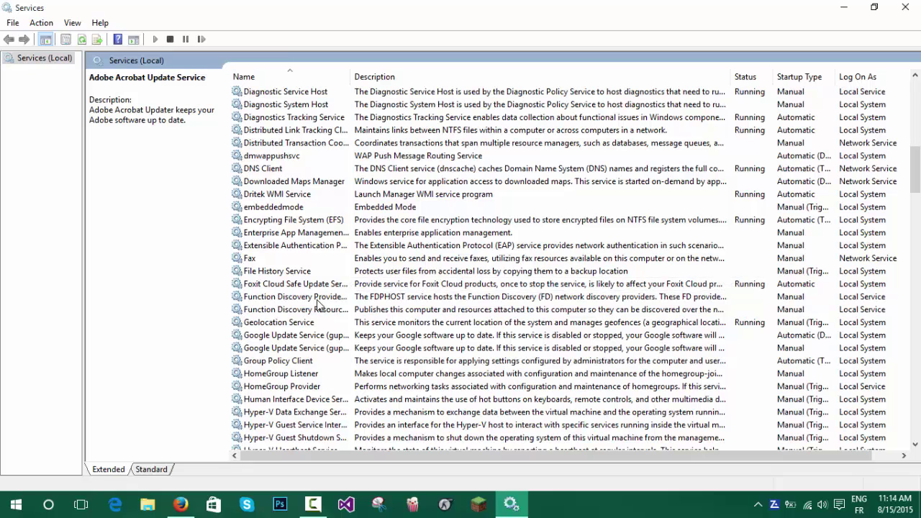
{"action": "scroll", "coordinate": [325, 360], "scroll_direction": "down", "scroll_amount": 7}
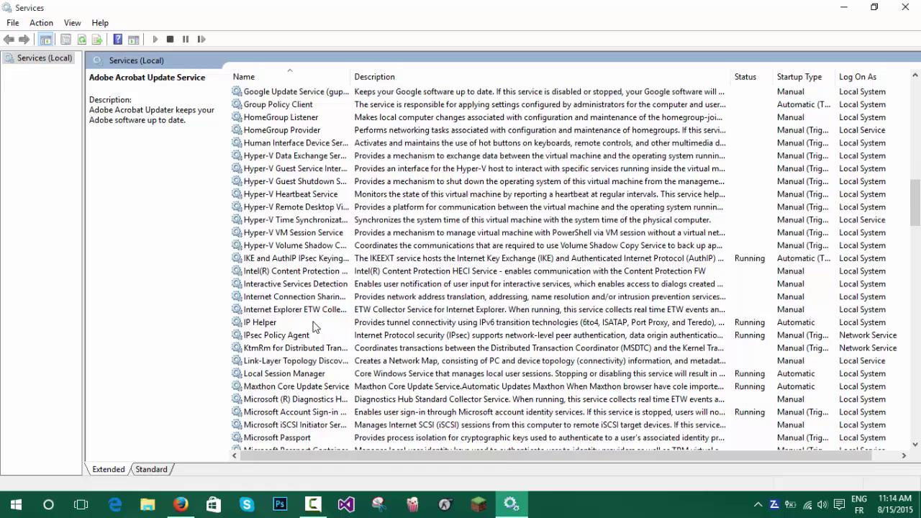
{"action": "scroll", "coordinate": [317, 328], "scroll_direction": "up", "scroll_amount": 7}
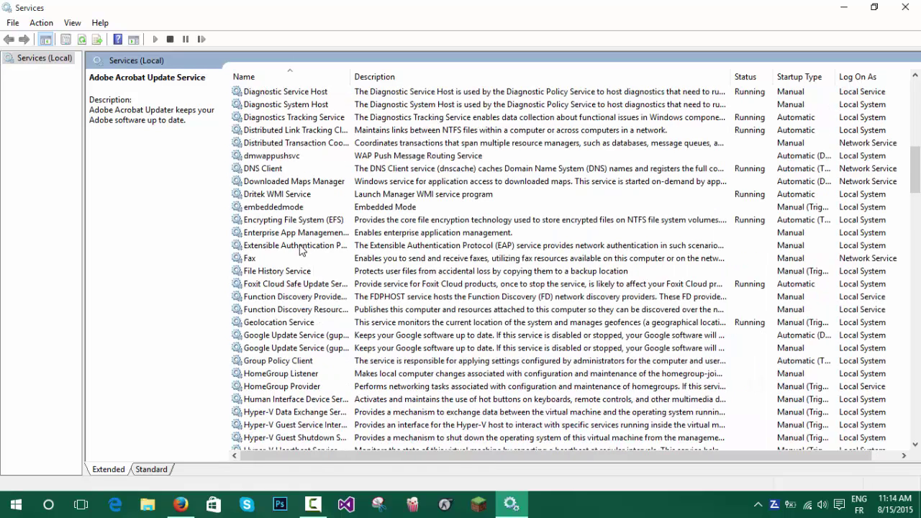
{"action": "left_click", "coordinate": [262, 285]}
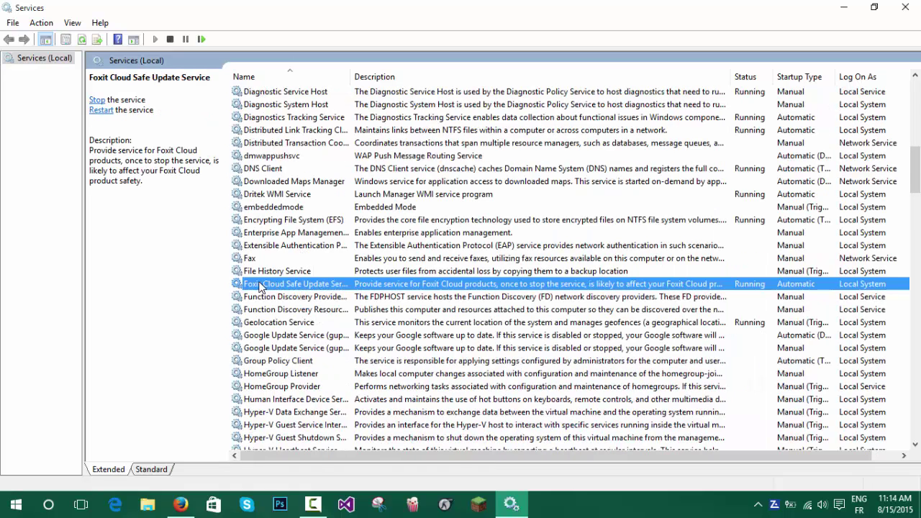
Step: Set Foxit Cloud Safe Update Service to Disabled, stop it, and apply the change
{"action": "double_click", "coordinate": [281, 285]}
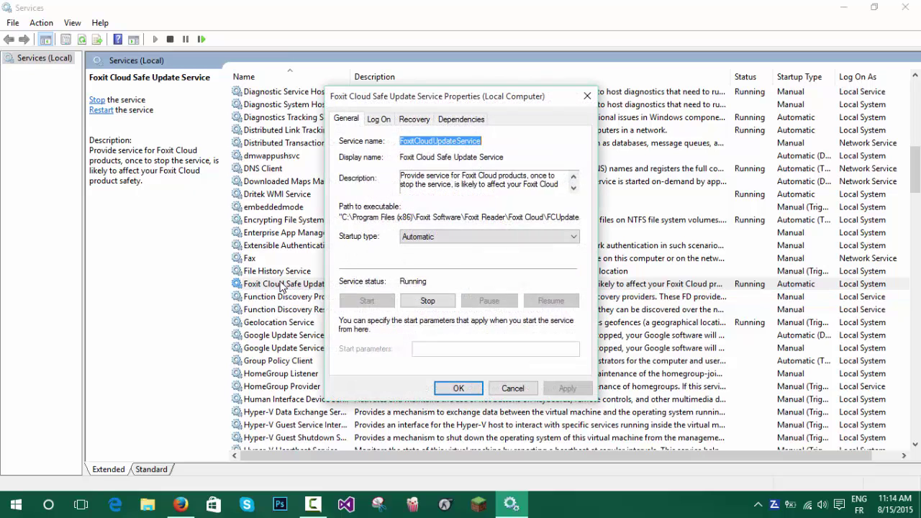
{"action": "left_click", "coordinate": [424, 238]}
{"action": "left_click", "coordinate": [416, 276]}
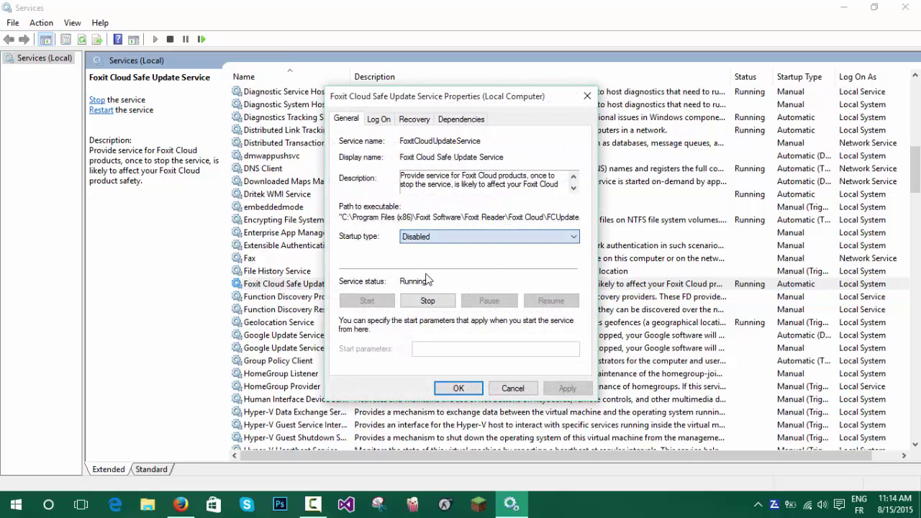
{"action": "left_click", "coordinate": [432, 300]}
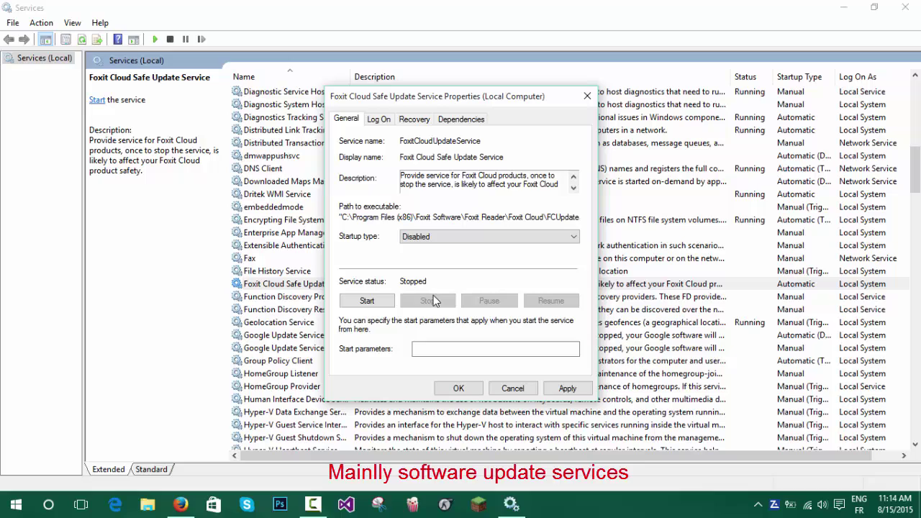
{"action": "left_click", "coordinate": [568, 388]}
{"action": "left_click", "coordinate": [468, 387]}
{"action": "key", "text": "b"}
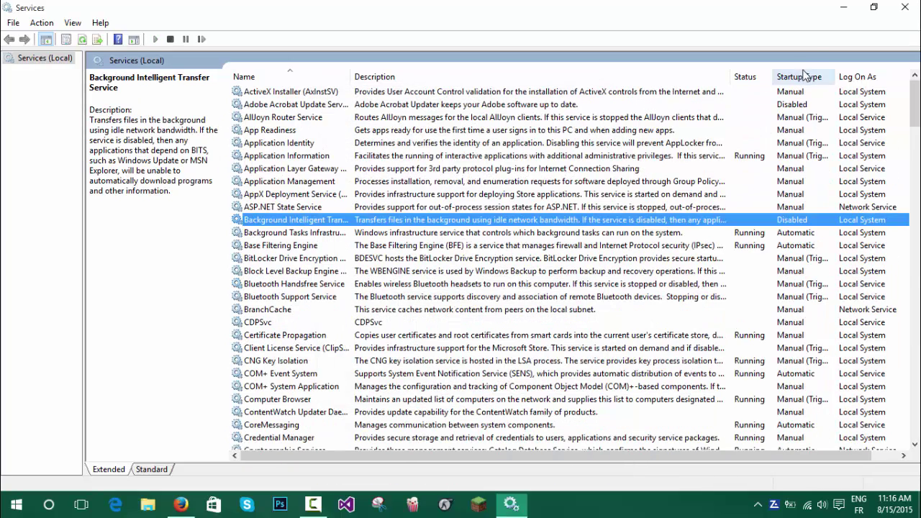
Step: Close the Services window
{"action": "left_click", "coordinate": [904, 7]}
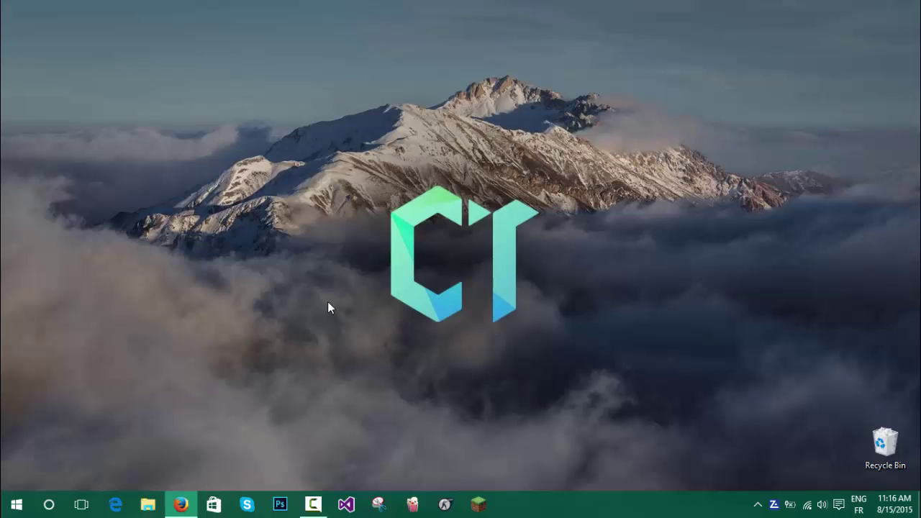
Step: Go from Start to Control Panel > System and Security > System > Advanced system settings
{"action": "left_click", "coordinate": [15, 506]}
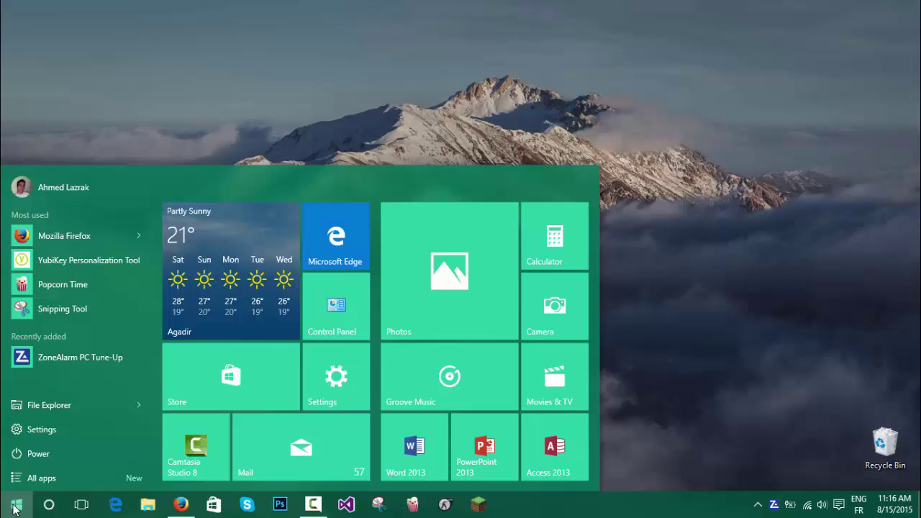
{"action": "left_click", "coordinate": [344, 294]}
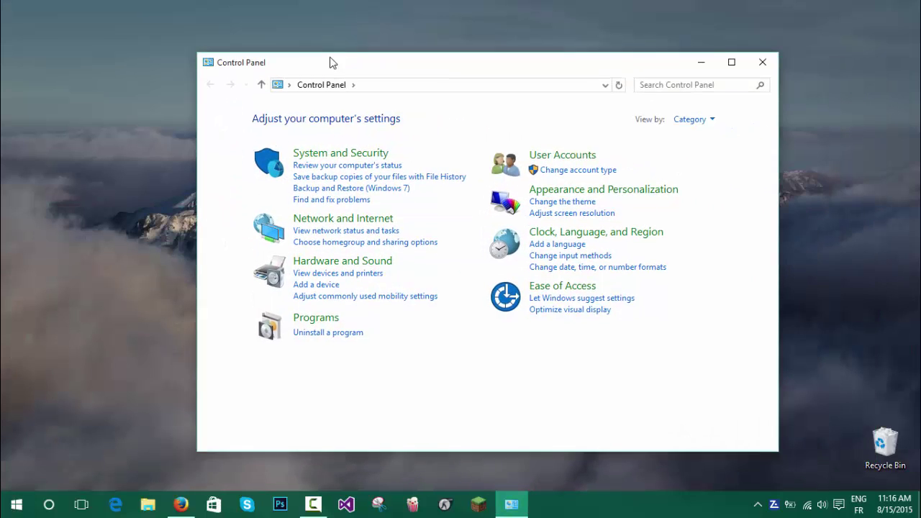
{"action": "left_click_drag", "start_coordinate": [481, 79], "coordinate": [319, 61]}
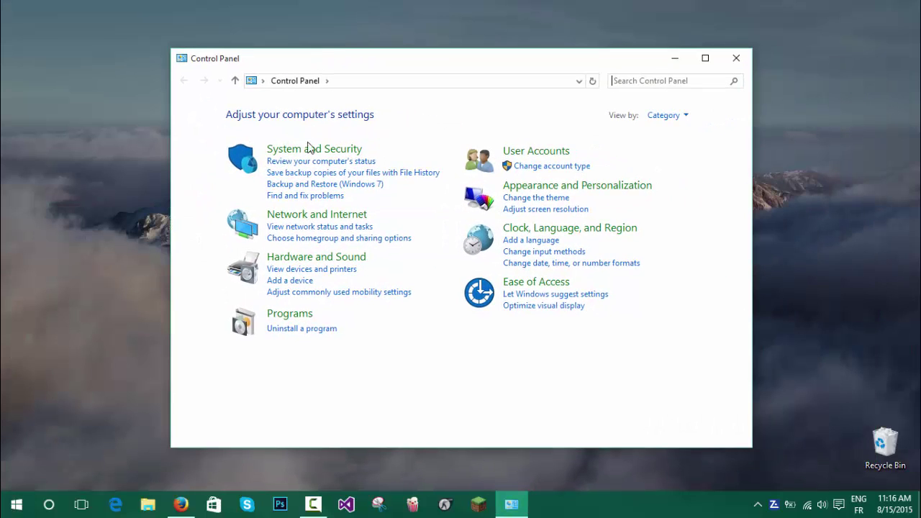
{"action": "left_click", "coordinate": [308, 148]}
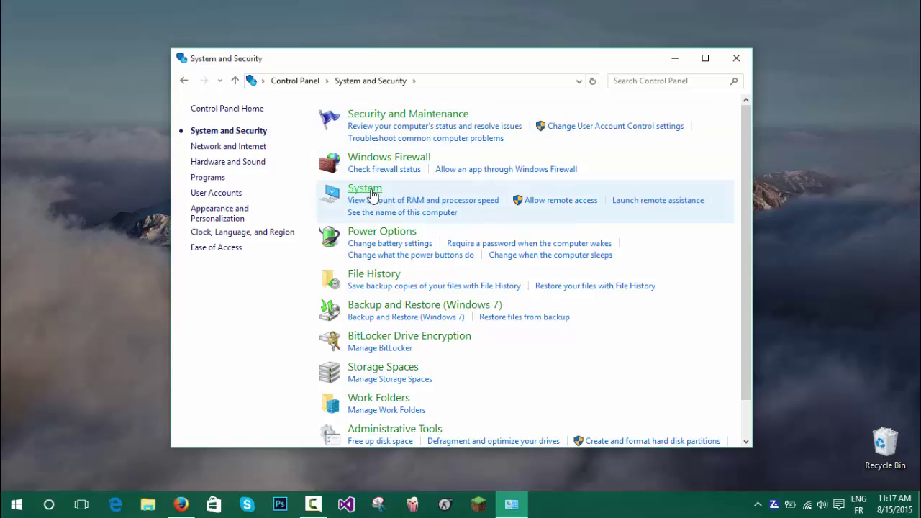
{"action": "left_click", "coordinate": [372, 194]}
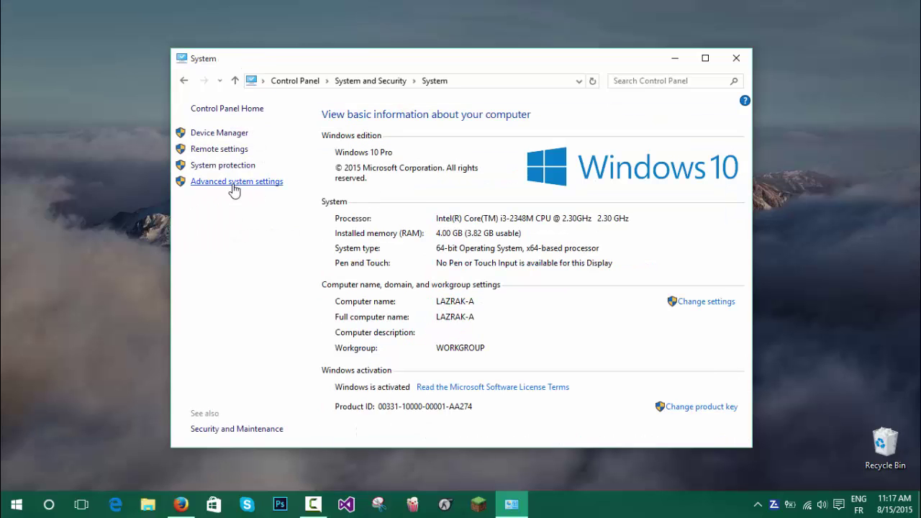
{"action": "left_click", "coordinate": [233, 185]}
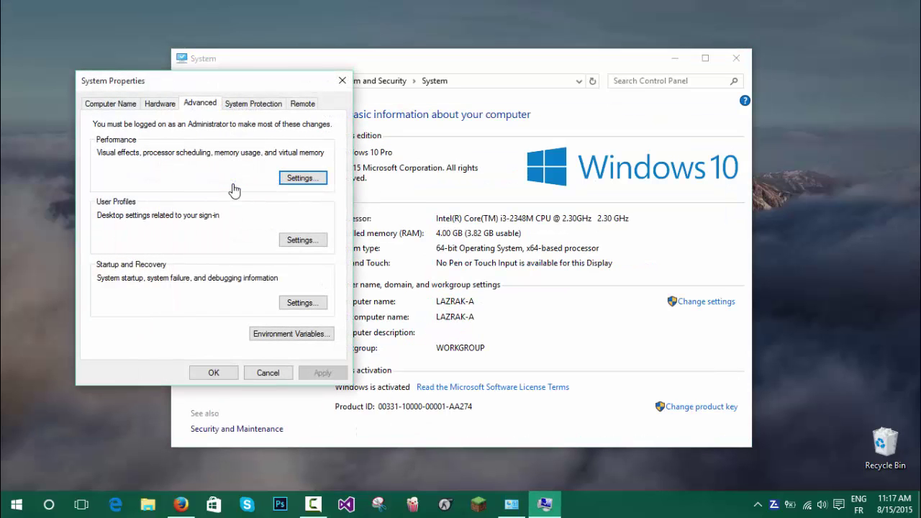
Step: Open Virtual Memory via Performance Settings on the Advanced tab
{"action": "left_click", "coordinate": [294, 181]}
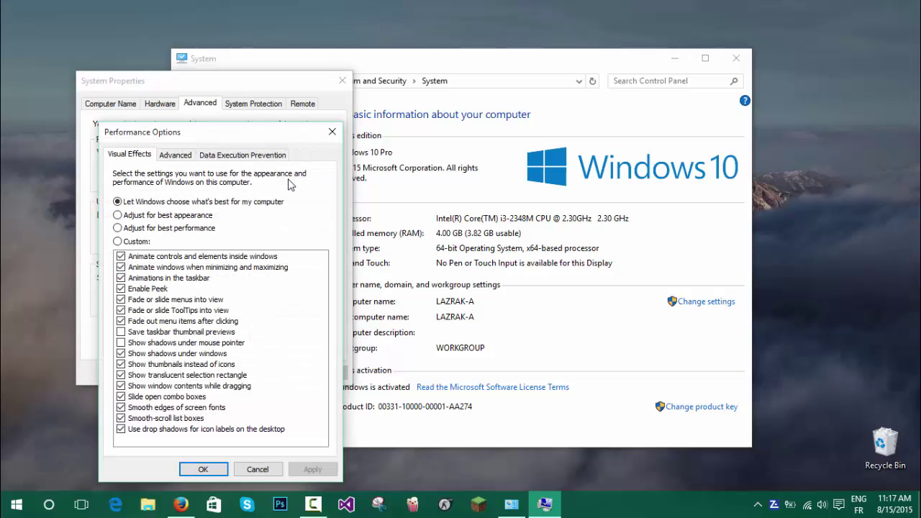
{"action": "left_click", "coordinate": [176, 162]}
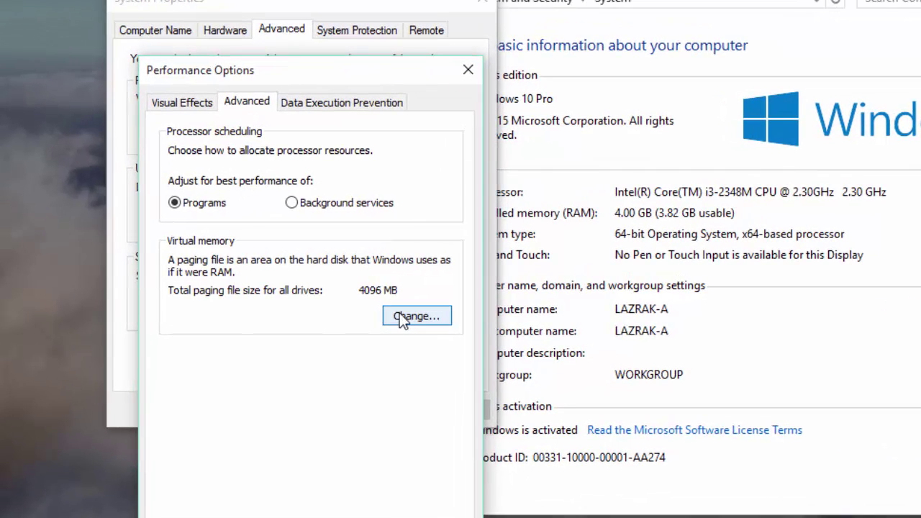
{"action": "left_click", "coordinate": [402, 318]}
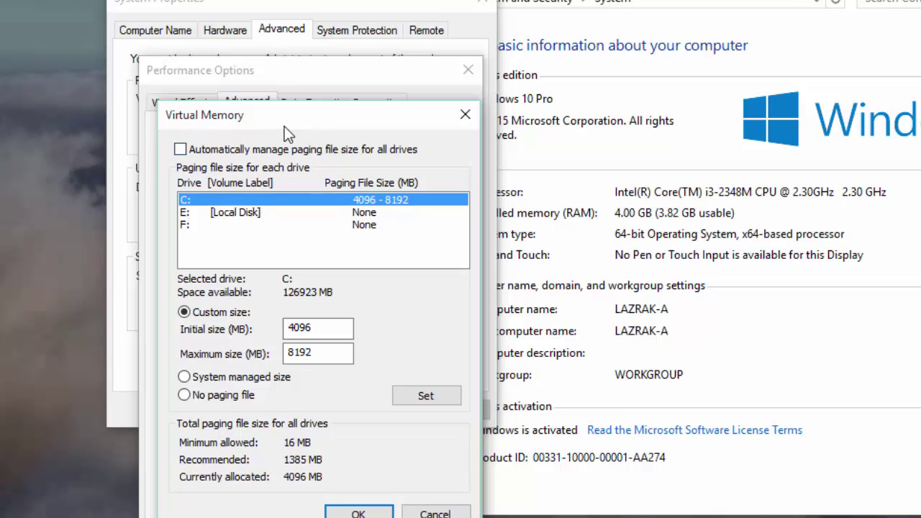
{"action": "left_click", "coordinate": [181, 149]}
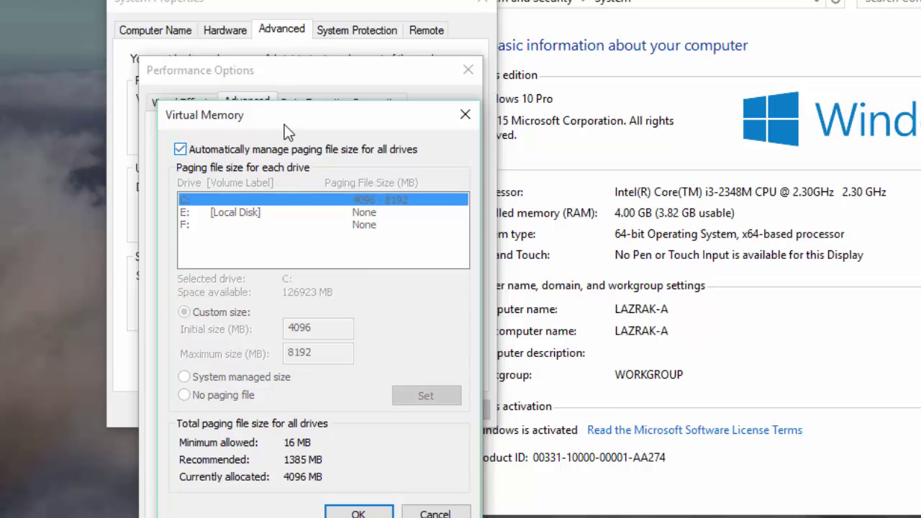
{"action": "left_click", "coordinate": [180, 150]}
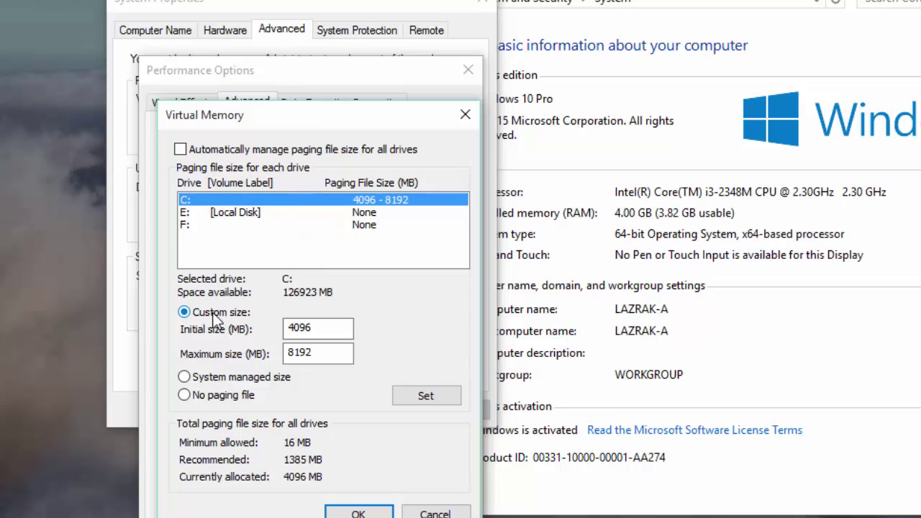
{"action": "left_click_drag", "start_coordinate": [331, 329], "coordinate": [235, 329]}
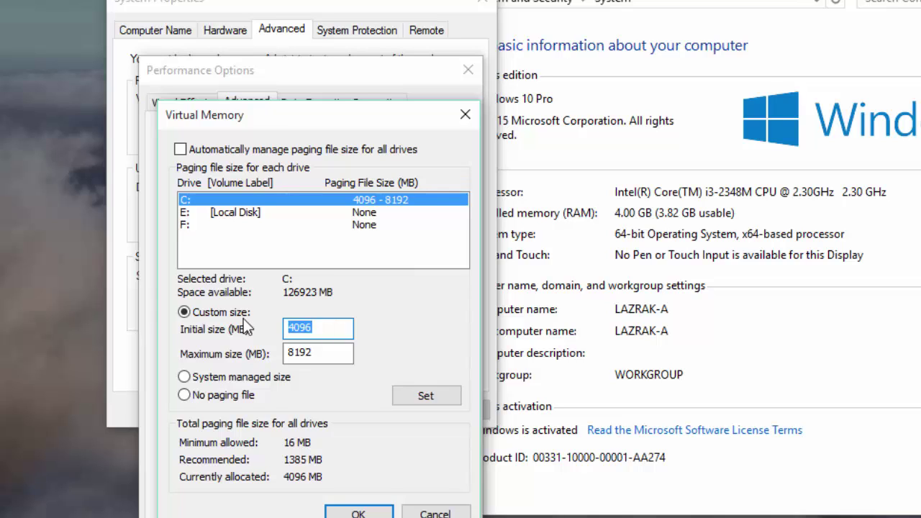
{"action": "double_click", "coordinate": [324, 352]}
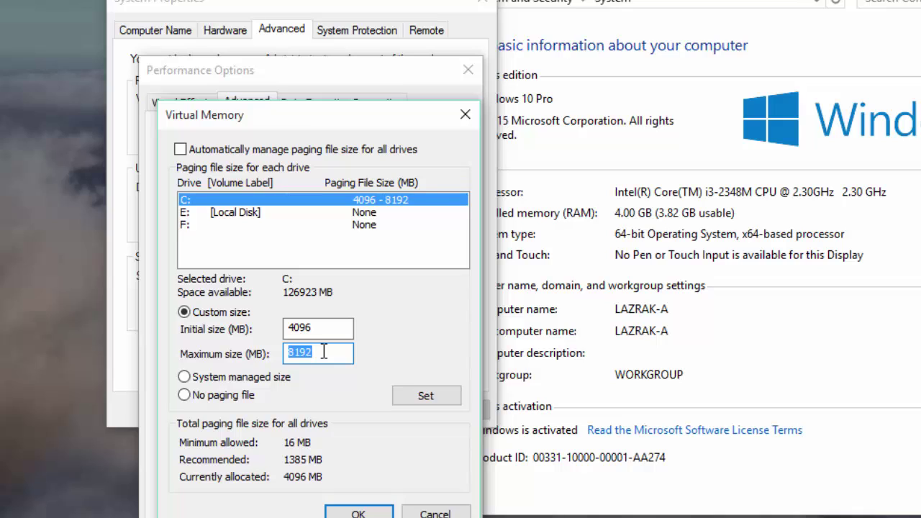
{"action": "left_click", "coordinate": [324, 351]}
{"action": "double_click", "coordinate": [319, 325]}
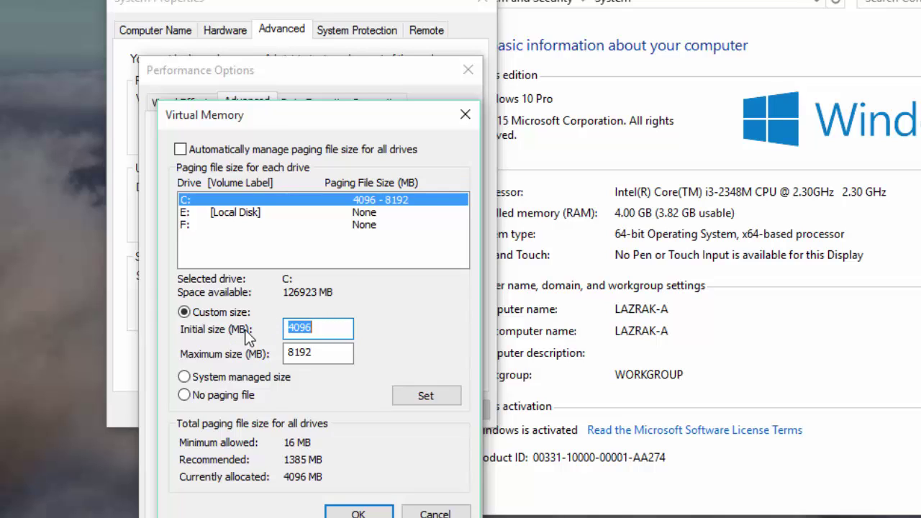
{"action": "left_click", "coordinate": [313, 352]}
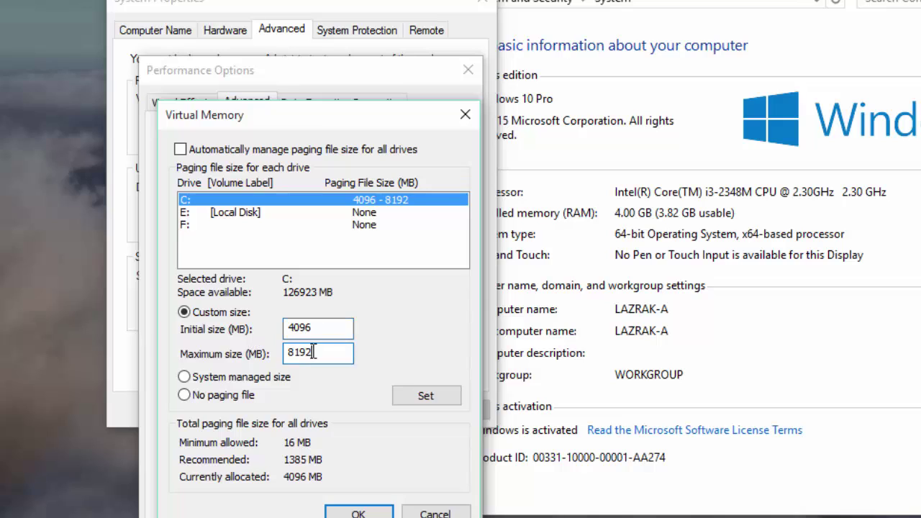
{"action": "double_click", "coordinate": [313, 352]}
{"action": "left_click", "coordinate": [314, 352]}
Step: Give drive E: a custom paging file of 4000–8000 MB
{"action": "left_click", "coordinate": [362, 212]}
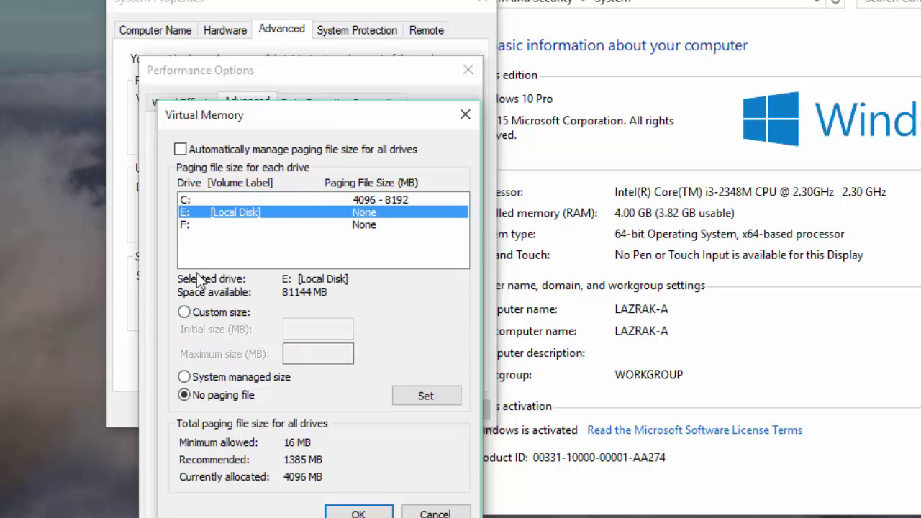
{"action": "left_click", "coordinate": [211, 312]}
{"action": "left_click", "coordinate": [311, 333]}
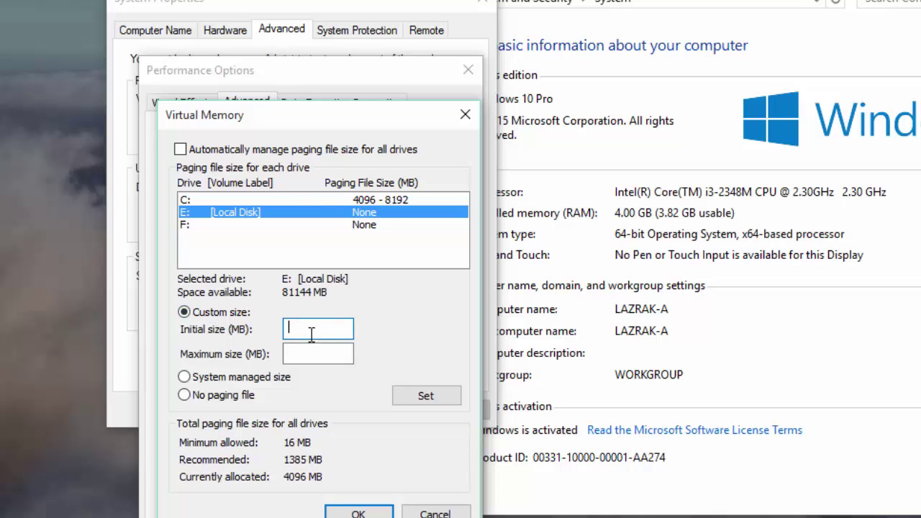
{"action": "type", "text": "4000"}
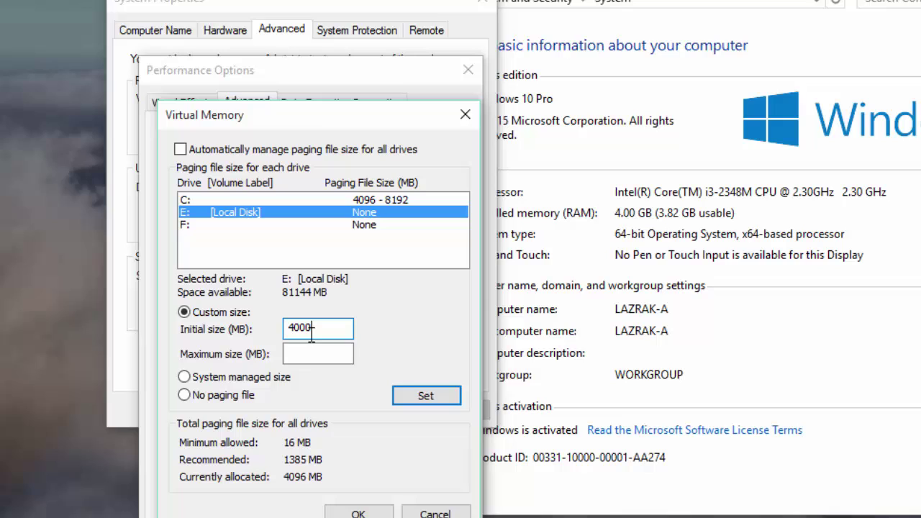
{"action": "left_click", "coordinate": [304, 350]}
{"action": "type", "text": "8000"}
{"action": "left_click", "coordinate": [414, 395]}
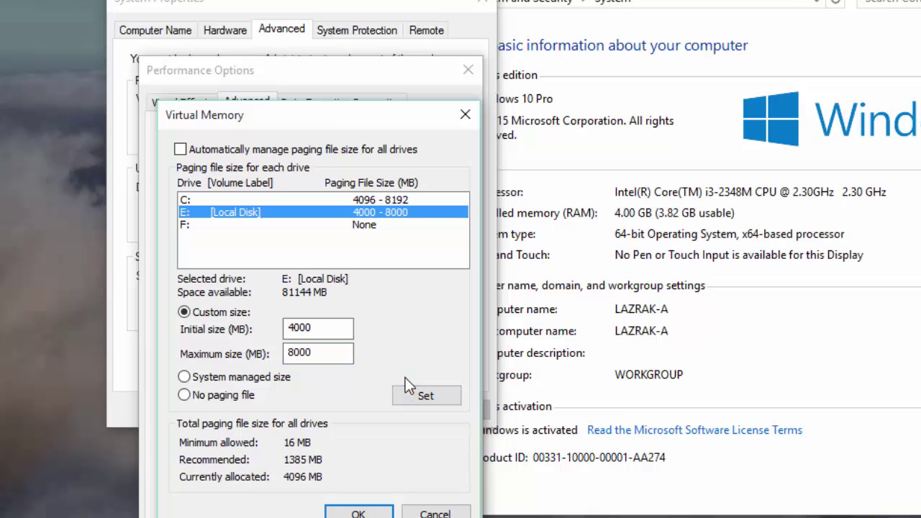
Step: Set drive F: to a custom 4000–8000 MB paging file as well and confirm with OK
{"action": "left_click", "coordinate": [338, 225]}
{"action": "left_click", "coordinate": [201, 313]}
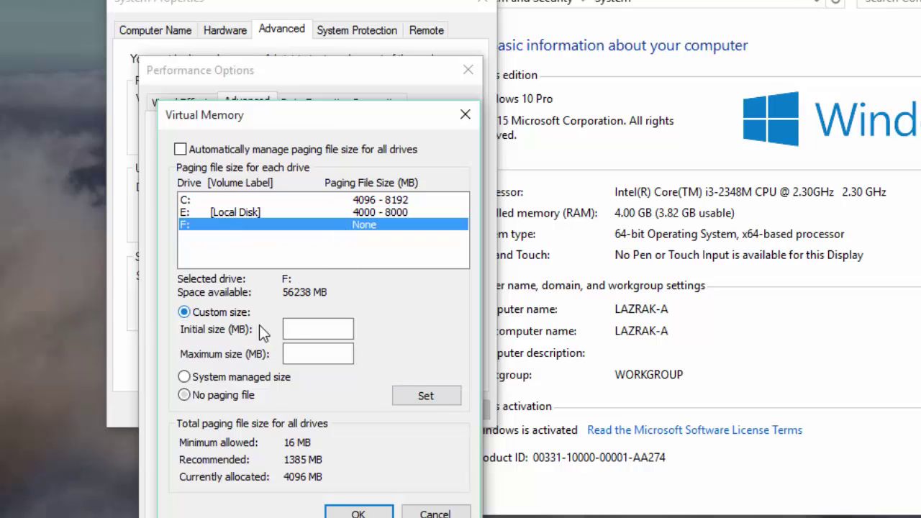
{"action": "left_click", "coordinate": [288, 329]}
{"action": "type", "text": "4000"}
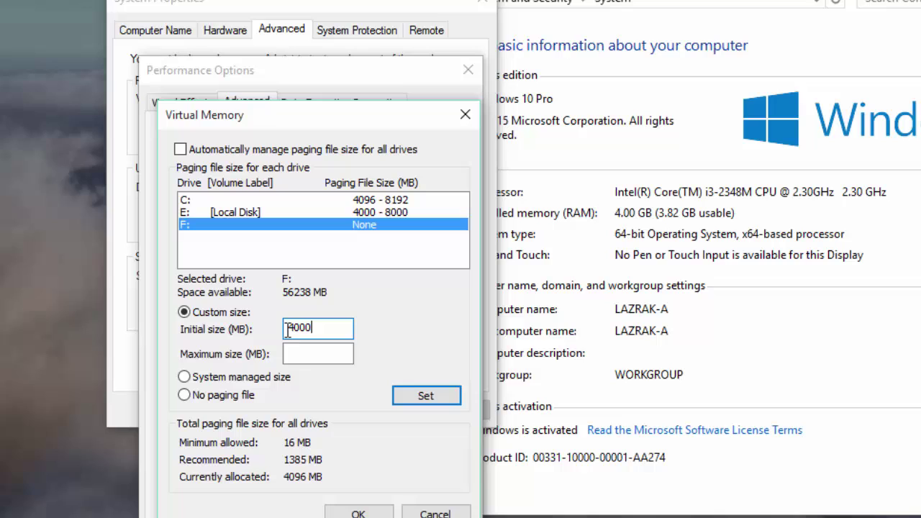
{"action": "left_click", "coordinate": [320, 350]}
{"action": "type", "text": "8"}
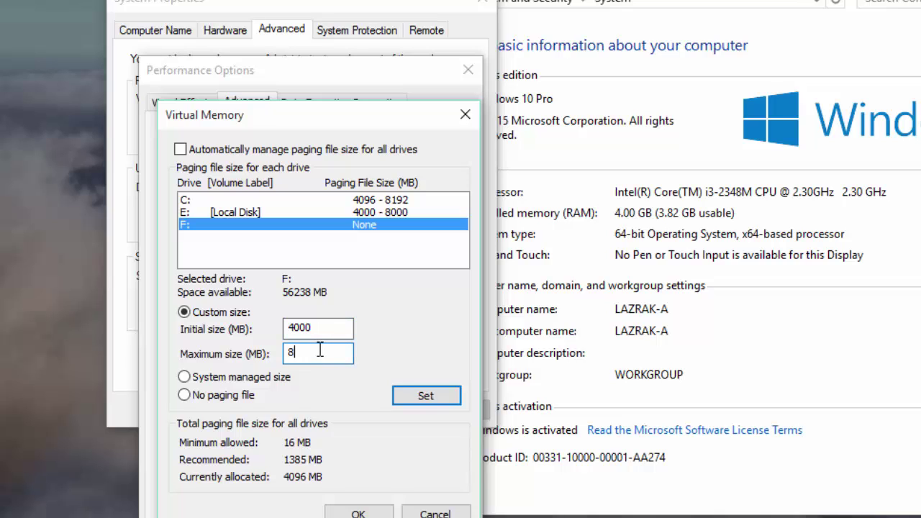
{"action": "type", "text": "000"}
{"action": "left_click", "coordinate": [422, 396]}
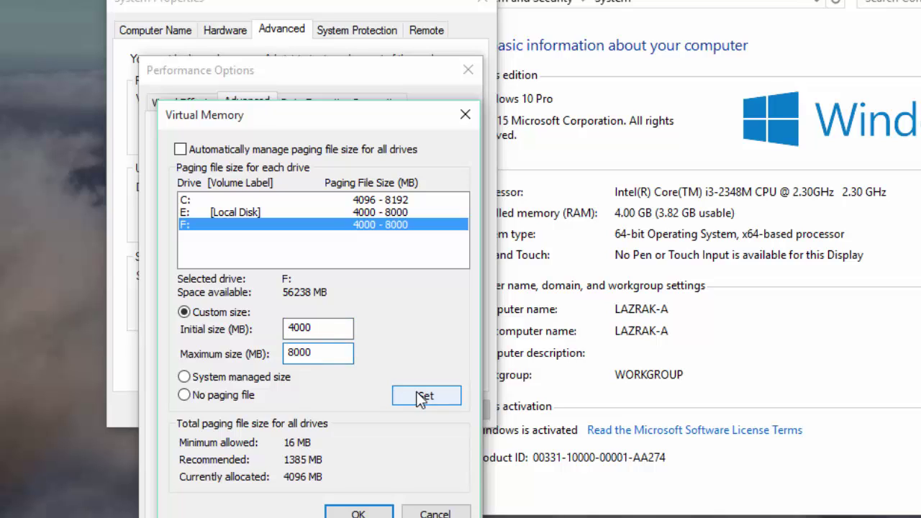
{"action": "left_click", "coordinate": [373, 514]}
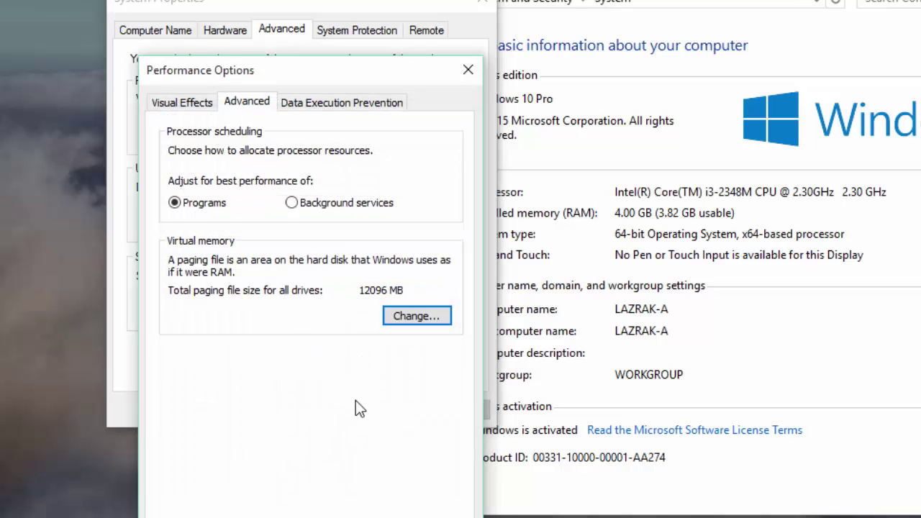
Step: Accept the Performance Options and System Properties changes, close the System window, and bring up the taskbar menu
{"action": "left_click", "coordinate": [360, 515]}
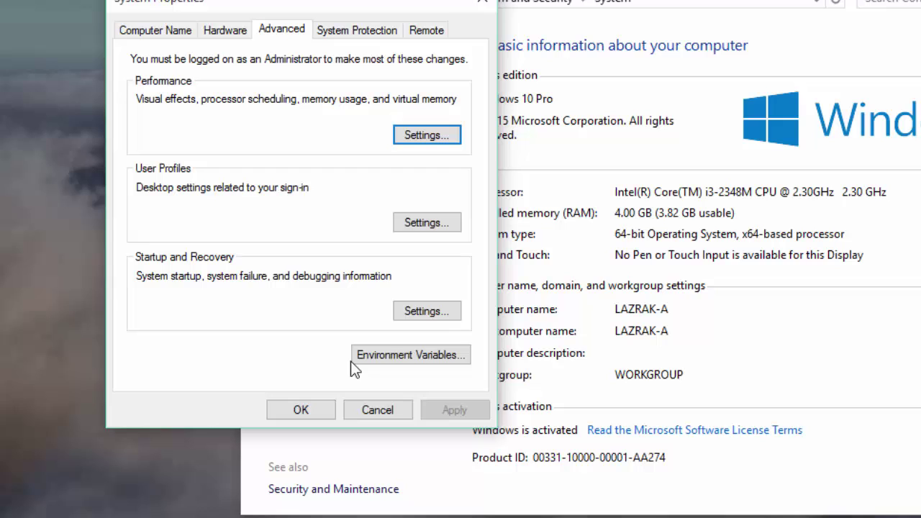
{"action": "left_click", "coordinate": [312, 410]}
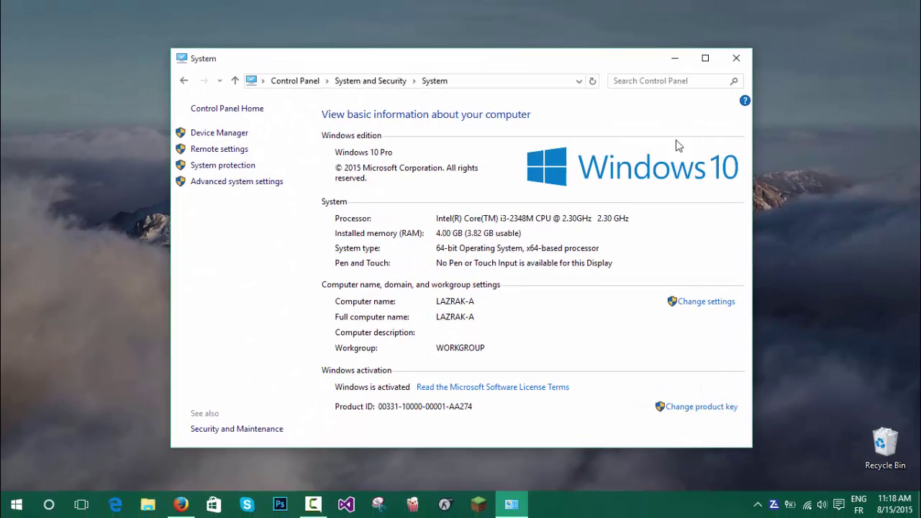
{"action": "left_click", "coordinate": [736, 58]}
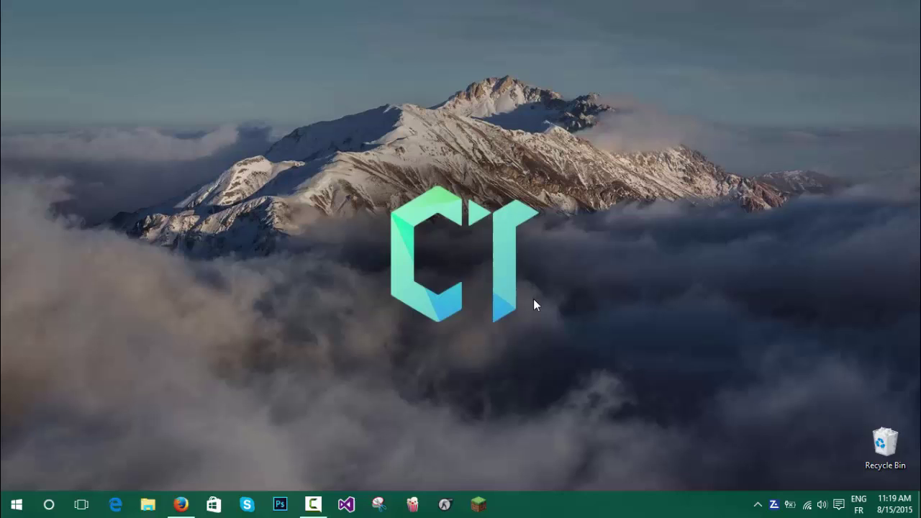
{"action": "right_click", "coordinate": [558, 508]}
Step: Start Task Manager, confirm disk usage is down to about 3%, and close it
{"action": "left_click", "coordinate": [572, 463]}
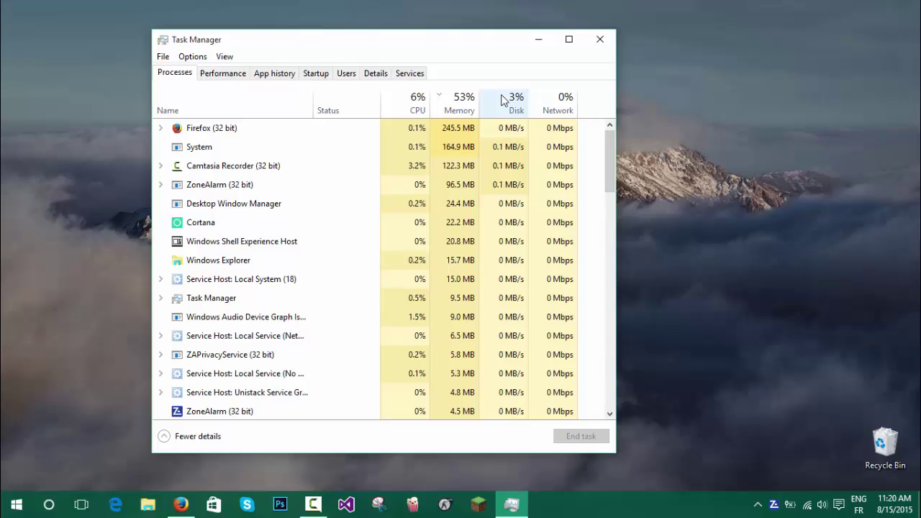
{"action": "left_click", "coordinate": [601, 39]}
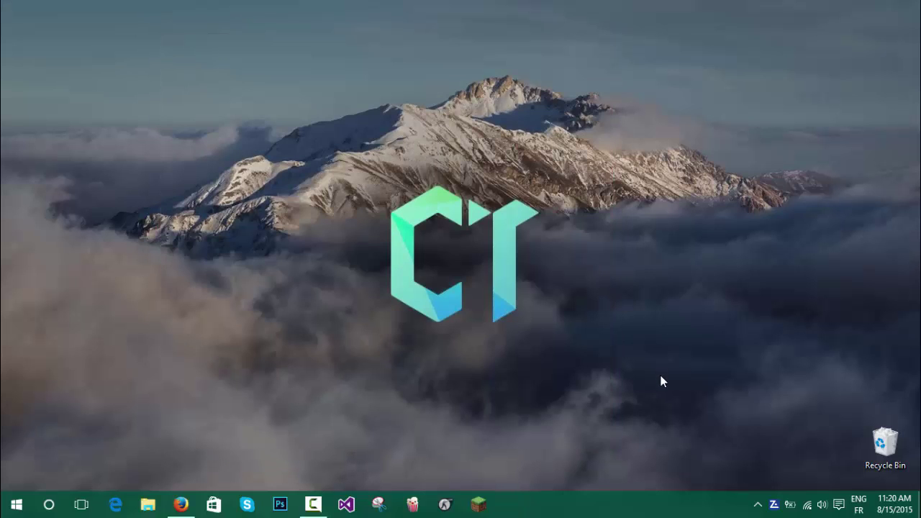
{"action": "double_click", "coordinate": [774, 507]}
{"action": "left_click_drag", "start_coordinate": [448, 86], "coordinate": [424, 69]}
Step: Run msconfig from the Run dialog, replacing the previous services.msc command
{"action": "right_click", "coordinate": [7, 509]}
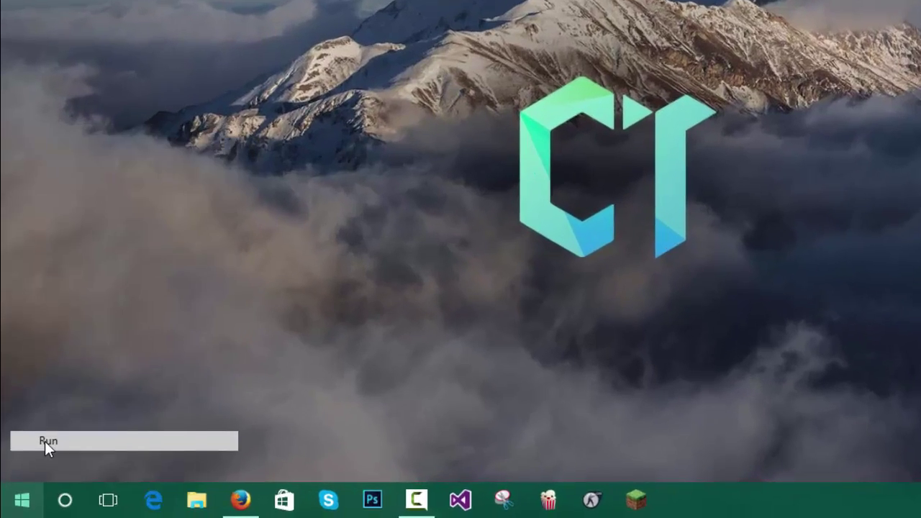
{"action": "left_click", "coordinate": [45, 442]}
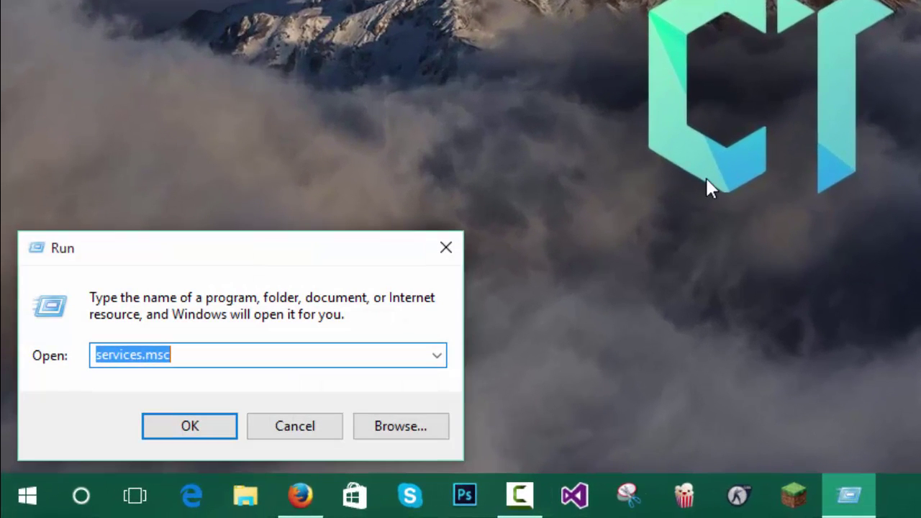
{"action": "key", "text": "BackSpace"}
{"action": "type", "text": "msconfig"}
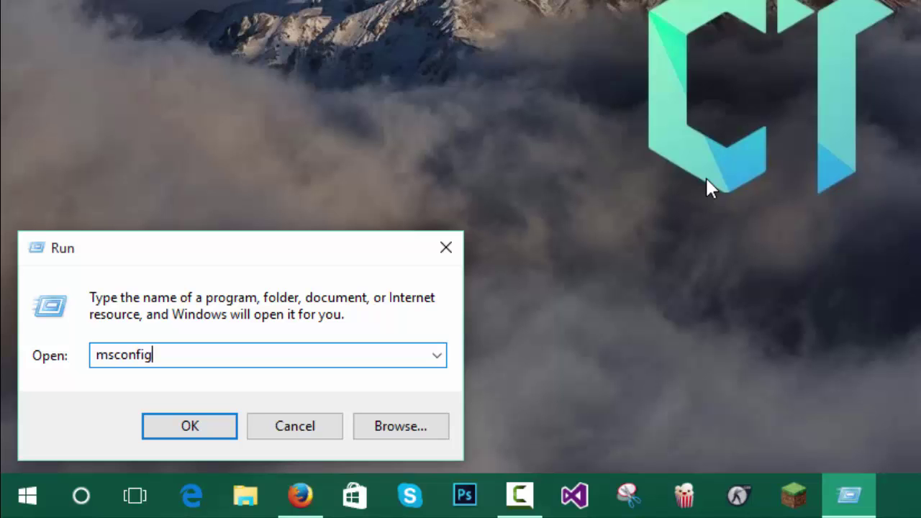
{"action": "key", "text": "Return"}
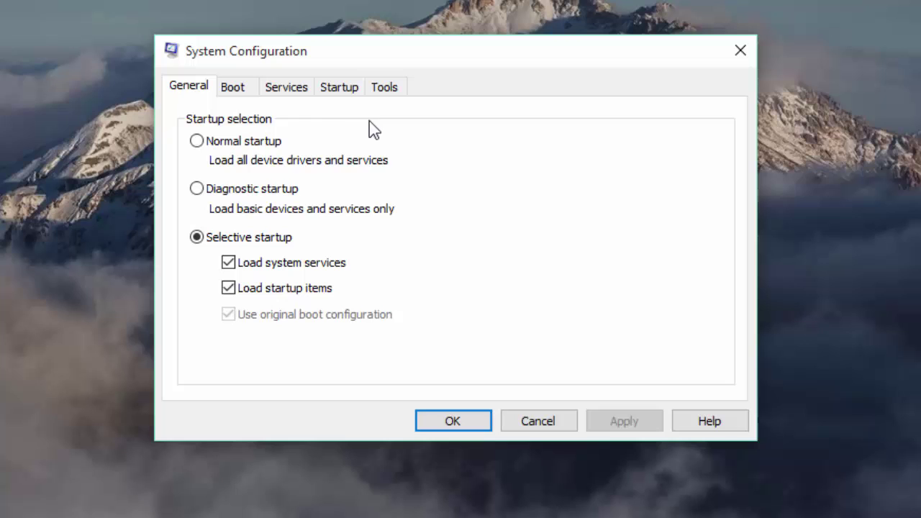
Step: Hide all Microsoft services and disable every remaining third-party service
{"action": "left_click", "coordinate": [290, 90]}
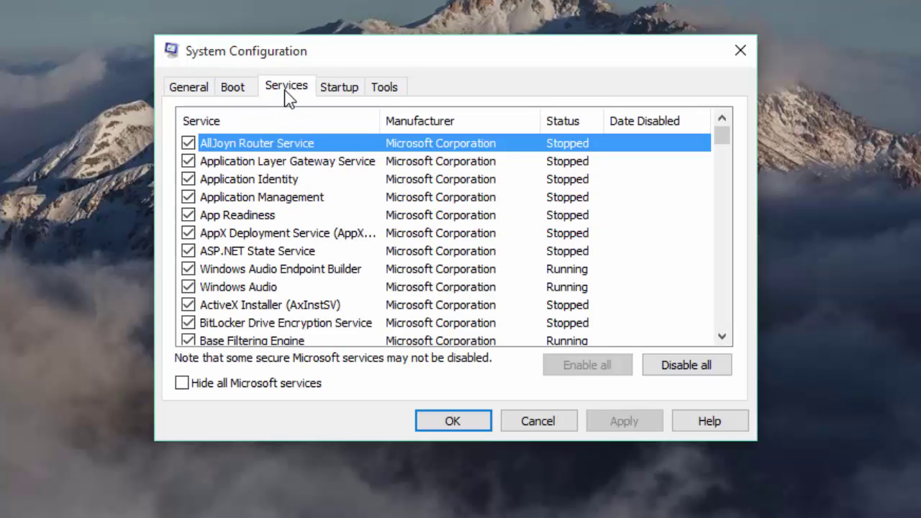
{"action": "left_click", "coordinate": [203, 387]}
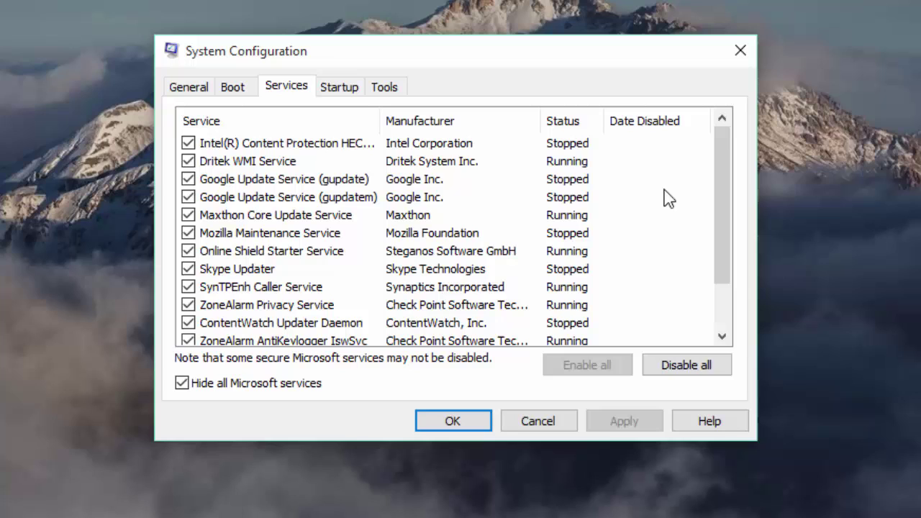
{"action": "left_click", "coordinate": [688, 365]}
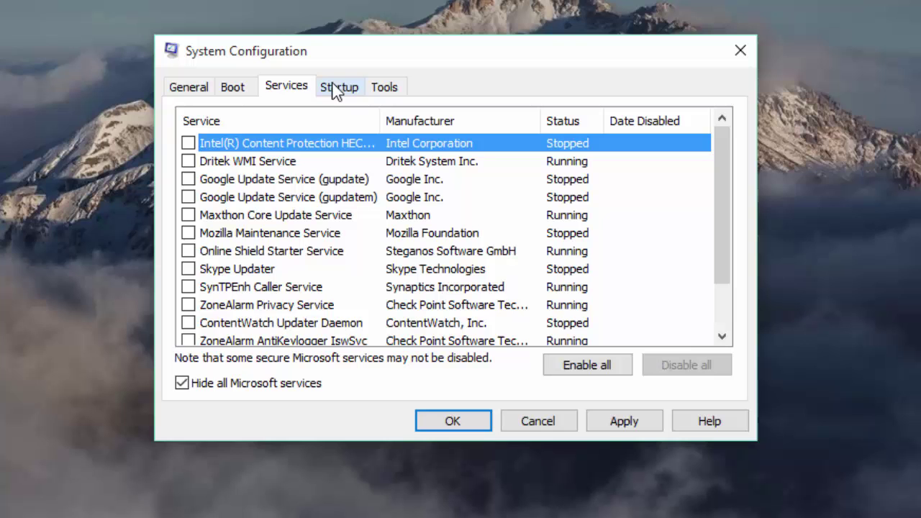
{"action": "left_click", "coordinate": [334, 90]}
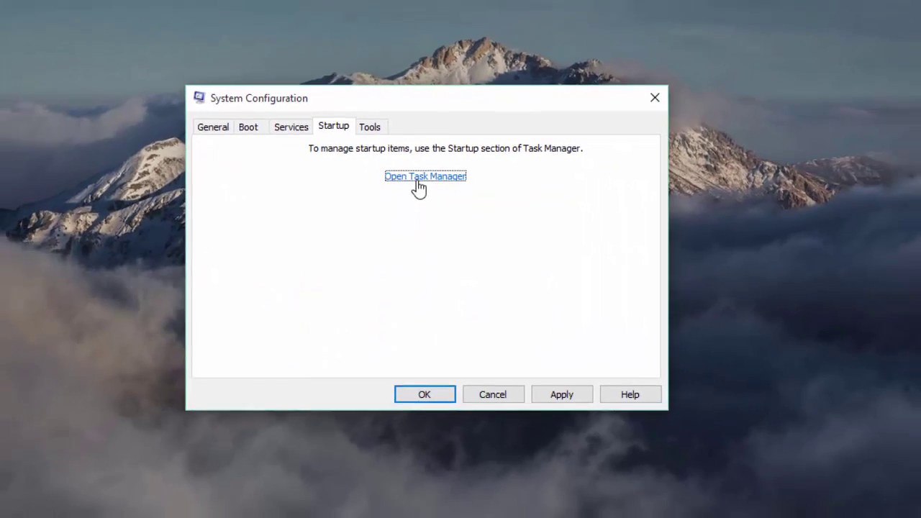
Step: Disable the hkcmd, igfxTray, Internet Download Manager, Java Update Scheduler and Launch Manager startup items
{"action": "left_click", "coordinate": [419, 188]}
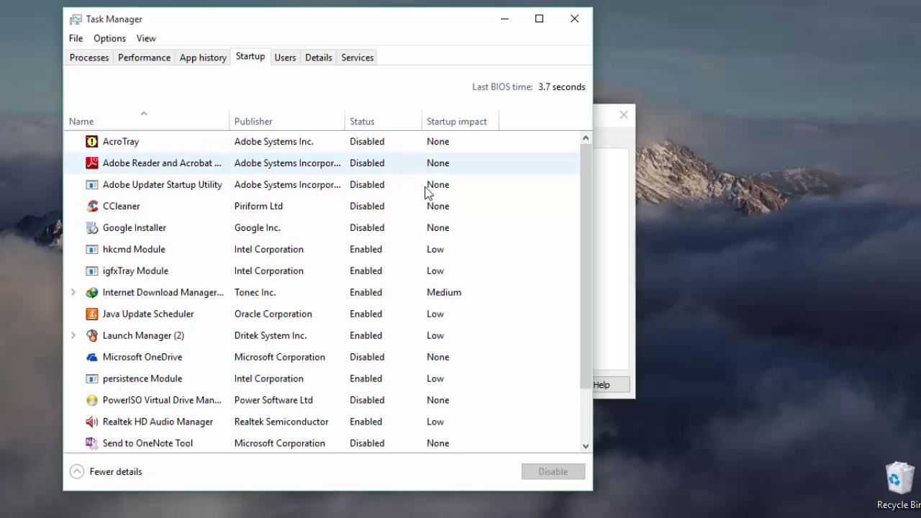
{"action": "left_click", "coordinate": [431, 248]}
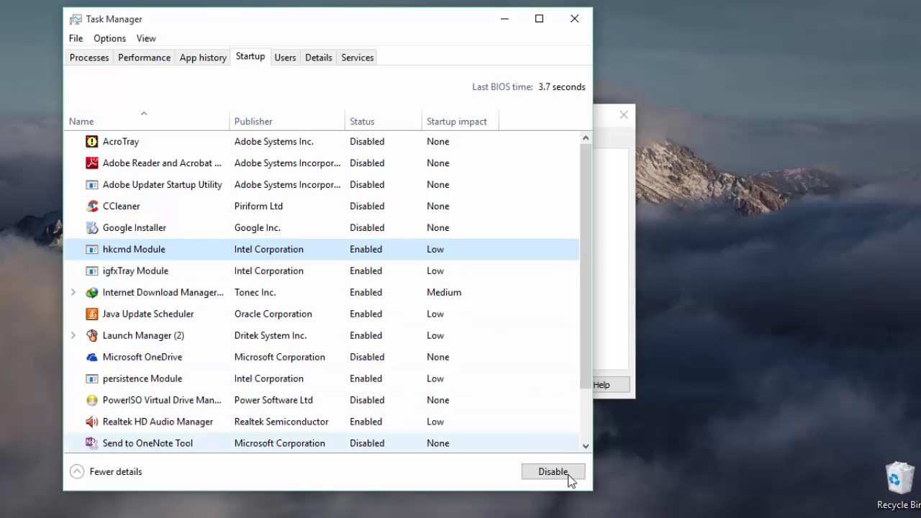
{"action": "left_click", "coordinate": [555, 470]}
{"action": "left_click", "coordinate": [439, 282]}
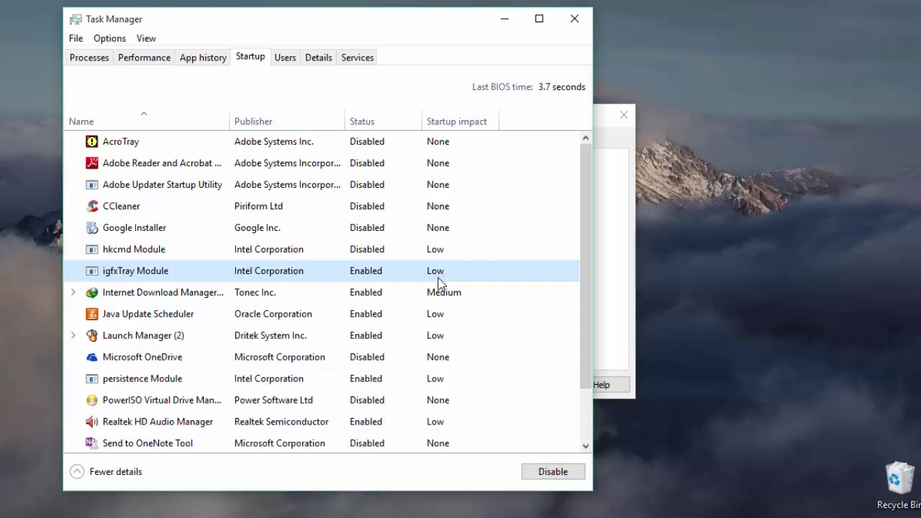
{"action": "left_click", "coordinate": [550, 471]}
{"action": "left_click", "coordinate": [444, 294]}
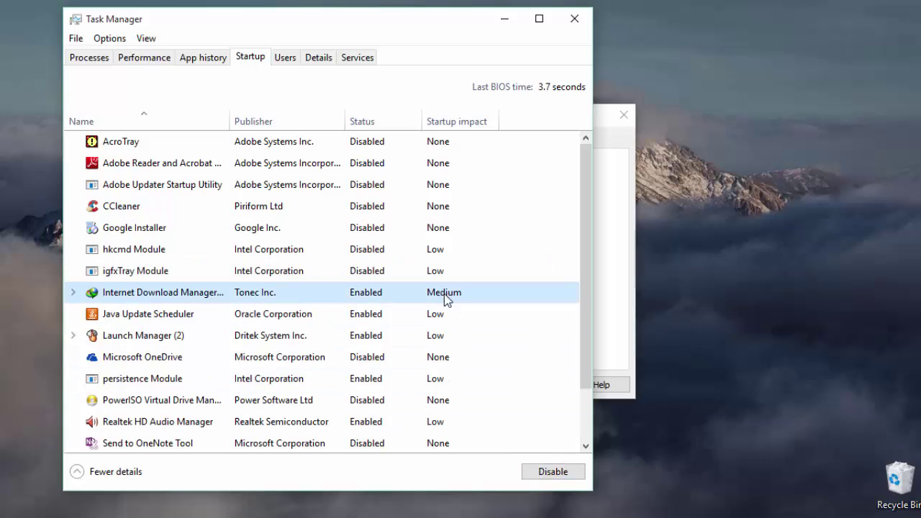
{"action": "left_click", "coordinate": [545, 470]}
{"action": "left_click", "coordinate": [440, 358]}
{"action": "left_click", "coordinate": [436, 315]}
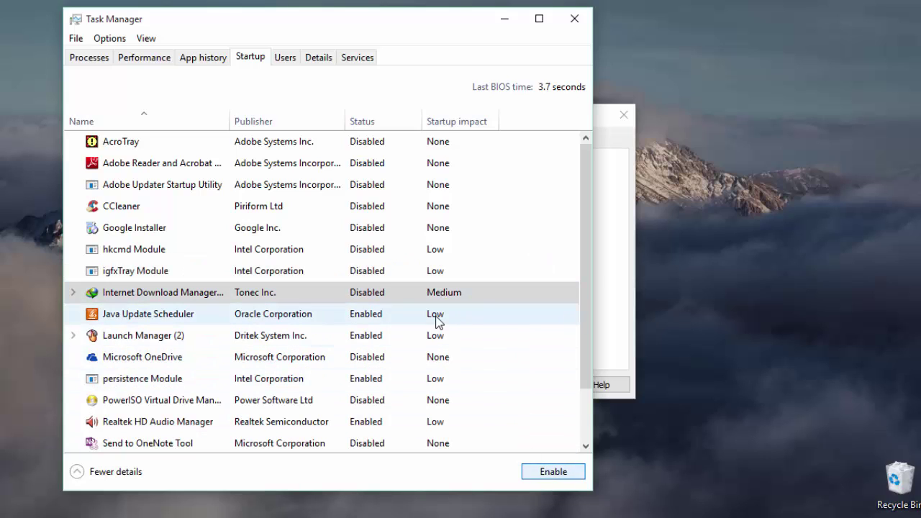
{"action": "left_click", "coordinate": [555, 471]}
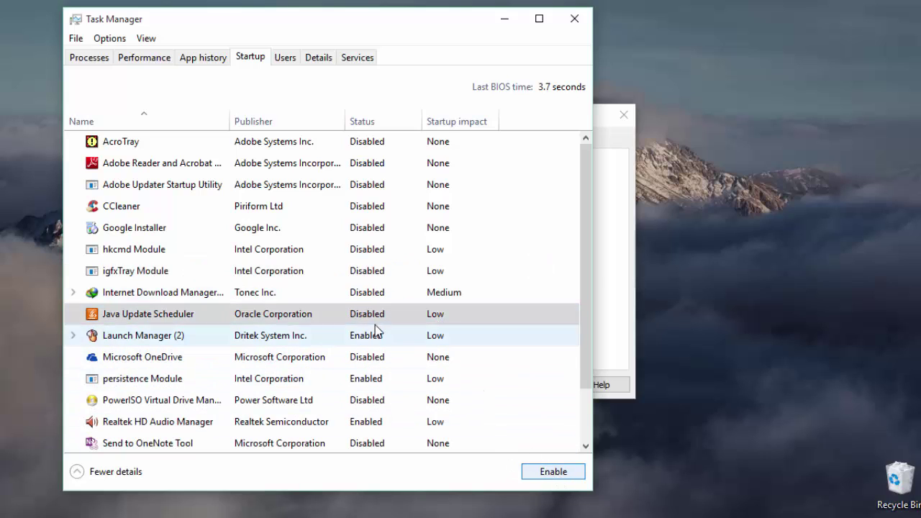
{"action": "left_click", "coordinate": [436, 338]}
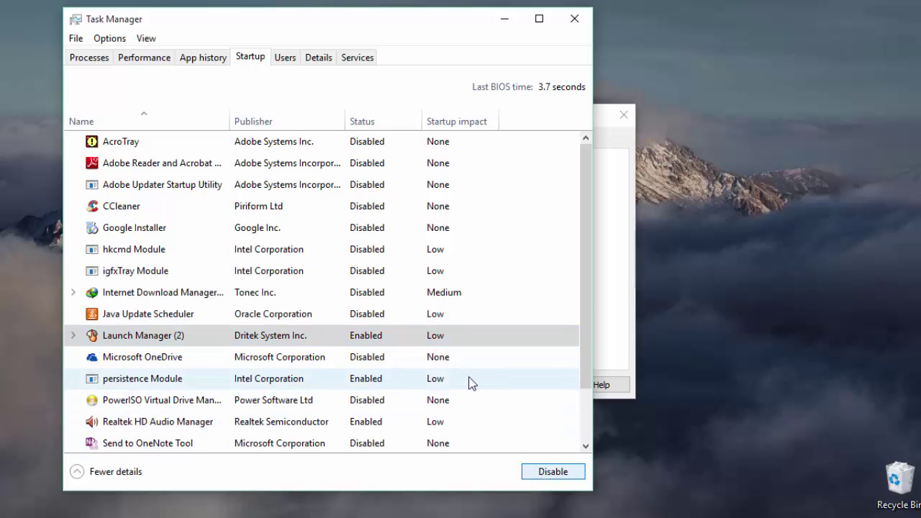
{"action": "left_click", "coordinate": [553, 471]}
Step: Disable the persistence, Realtek HD Audio Manager, ZoneAlarm and ZoneAlarm AntiKeylogger startup items
{"action": "left_click", "coordinate": [442, 382]}
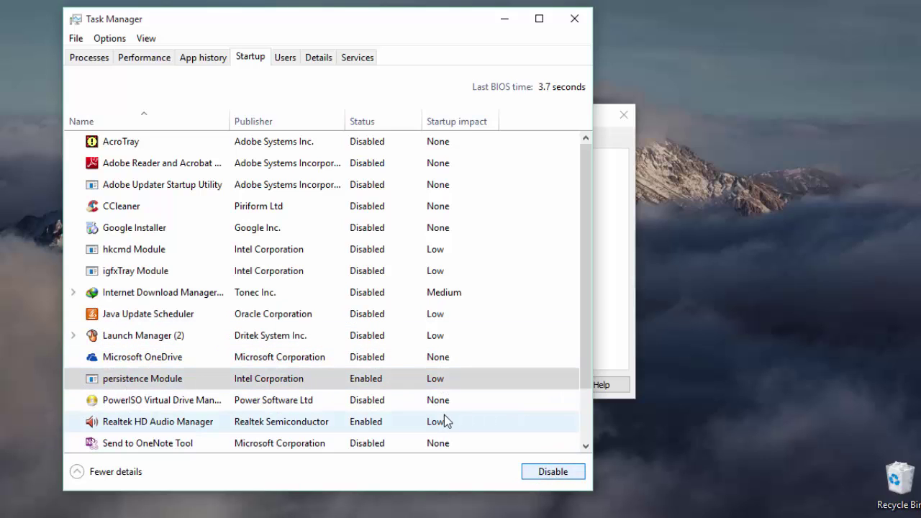
{"action": "left_click", "coordinate": [446, 421]}
{"action": "left_click", "coordinate": [553, 471]}
{"action": "scroll", "coordinate": [587, 391], "scroll_direction": "down", "scroll_amount": 1}
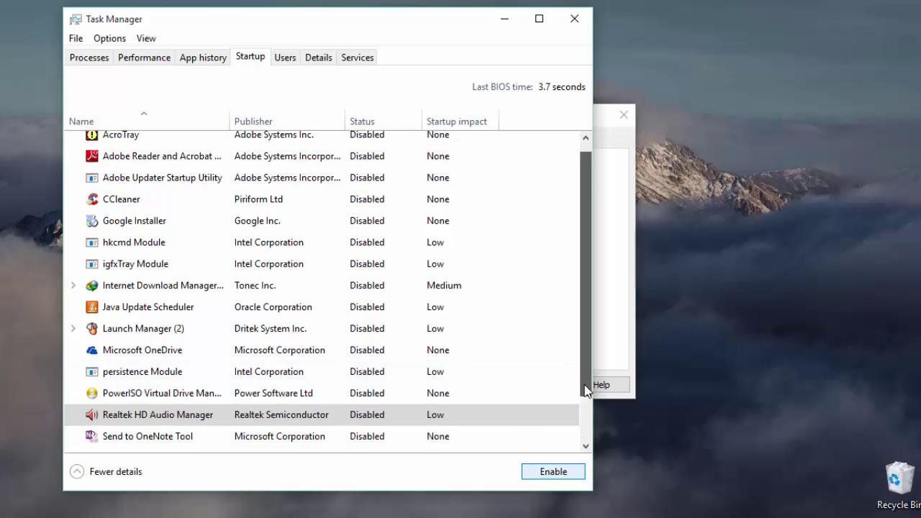
{"action": "left_click_drag", "start_coordinate": [587, 391], "coordinate": [585, 449]}
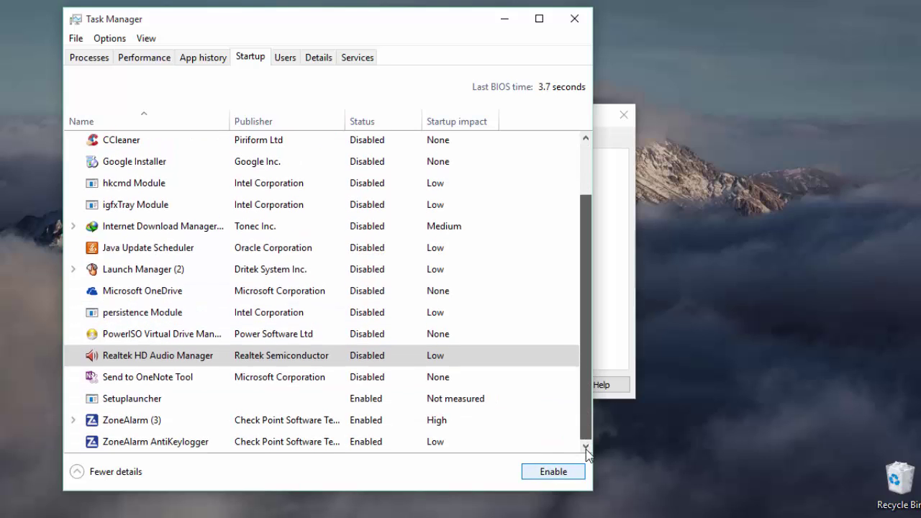
{"action": "left_click", "coordinate": [455, 421]}
{"action": "left_click", "coordinate": [552, 473]}
{"action": "left_click", "coordinate": [438, 444]}
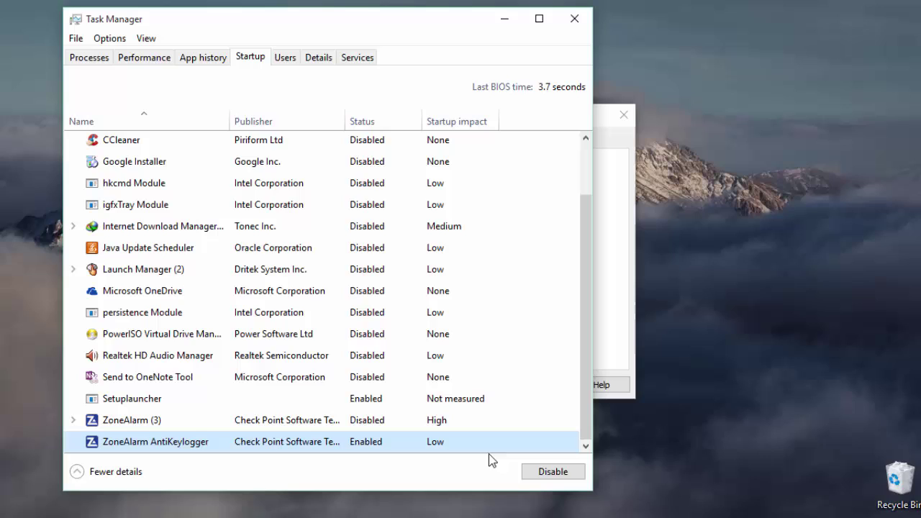
{"action": "left_click", "coordinate": [539, 477]}
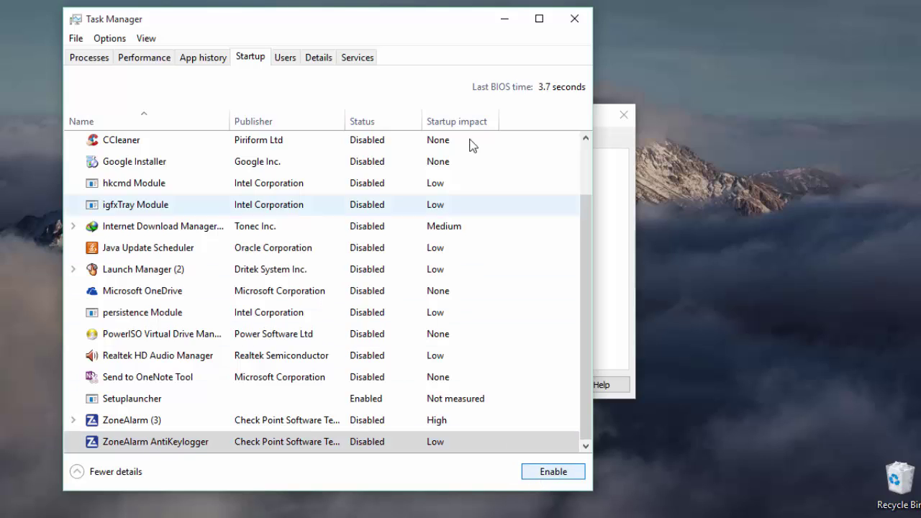
Step: Close Task Manager, then apply and accept the clean-boot settings in System Configuration
{"action": "left_click", "coordinate": [575, 19]}
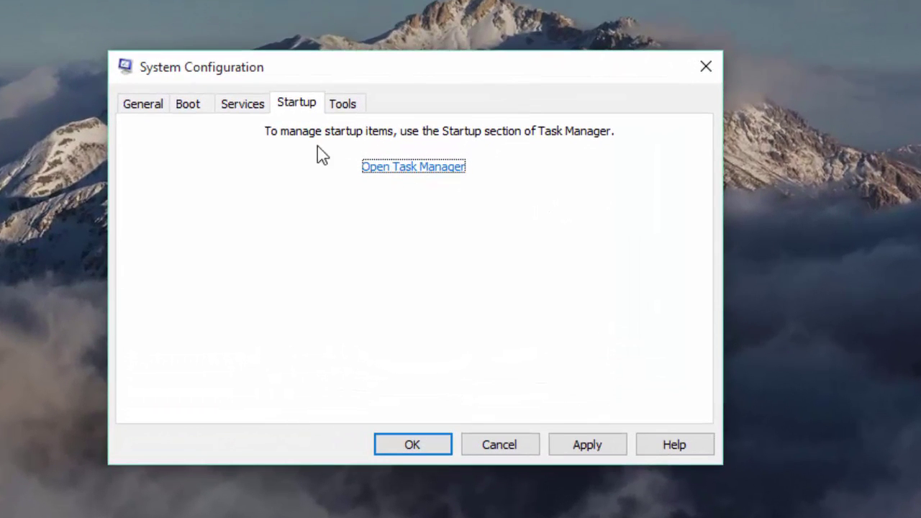
{"action": "left_click", "coordinate": [580, 445]}
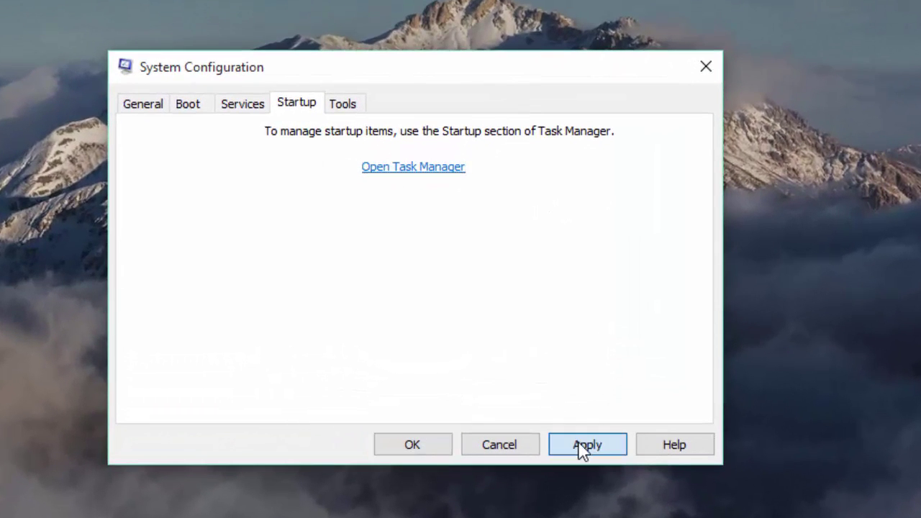
{"action": "left_click", "coordinate": [417, 443]}
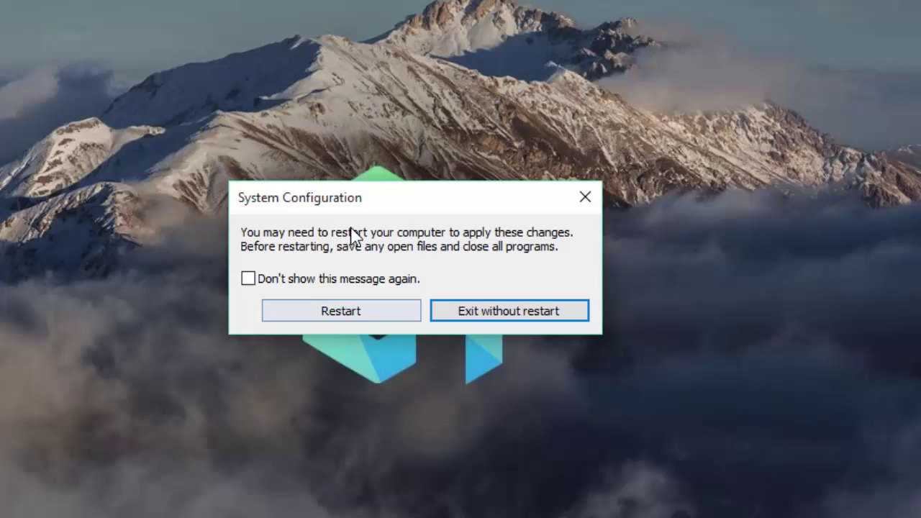